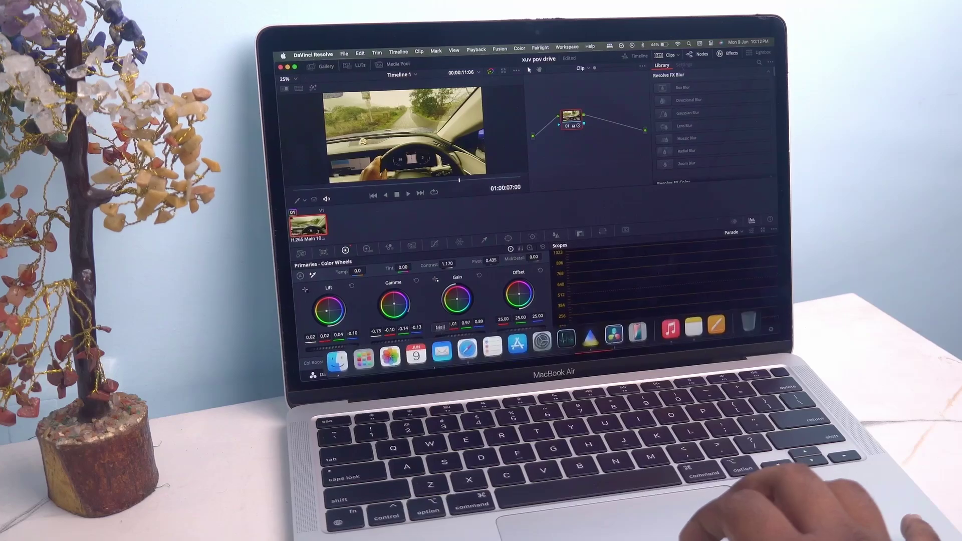
Bring Safari's Apple Mac page forward and scroll to the MacBook Air and Pro line-up
left_click(466, 349)
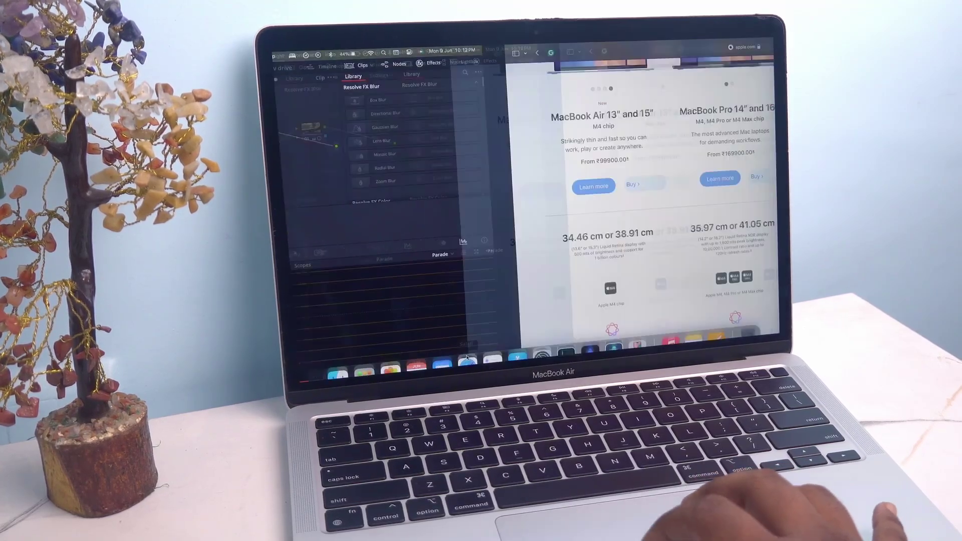
scroll(670, 203, "up", 5)
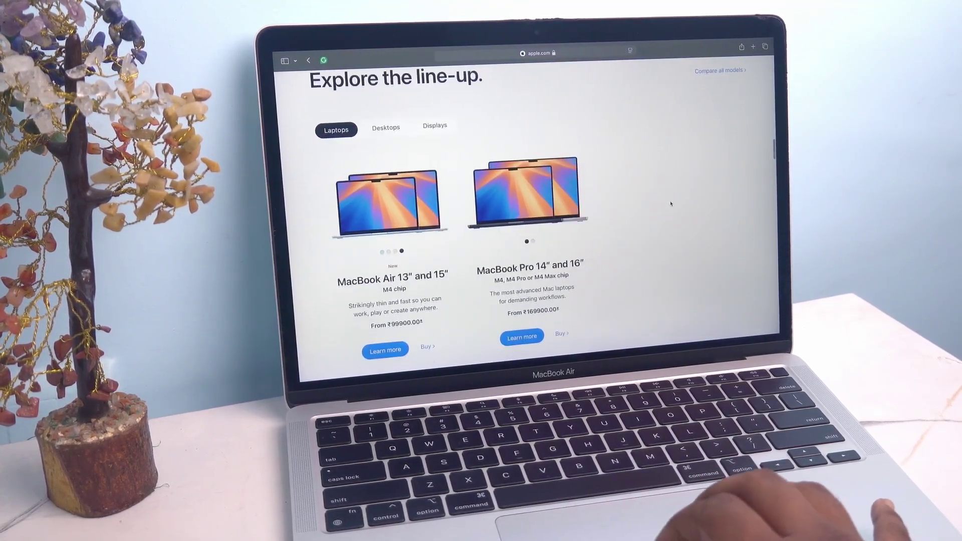
scroll(670, 203, "up", 2)
scroll(670, 204, "down", 5)
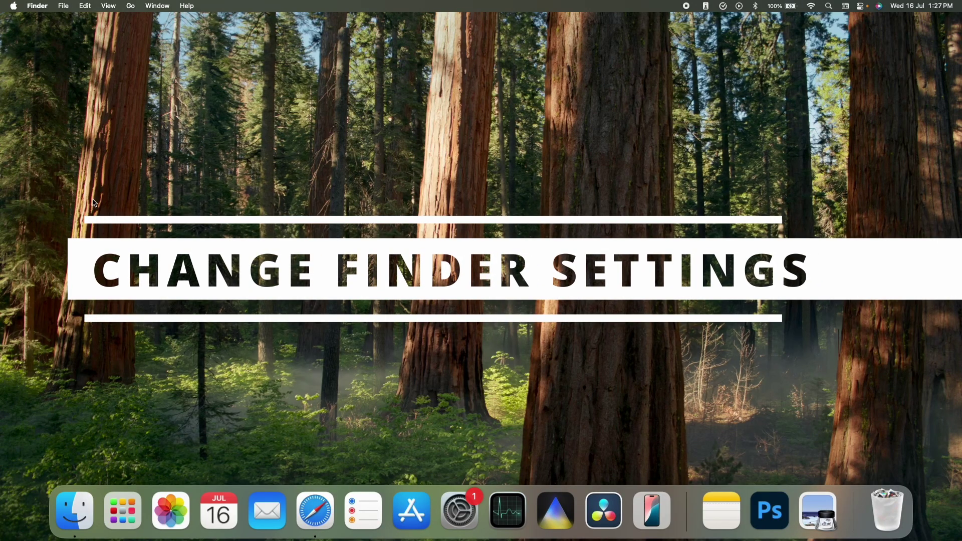
Uncheck Pictures under sidebar favourites in Finder Settings
left_click(31, 7)
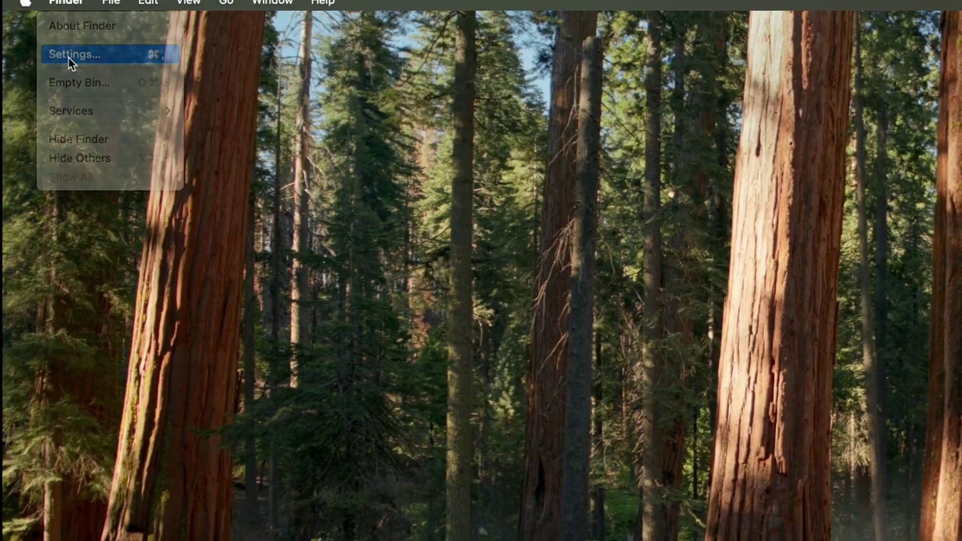
left_click(47, 34)
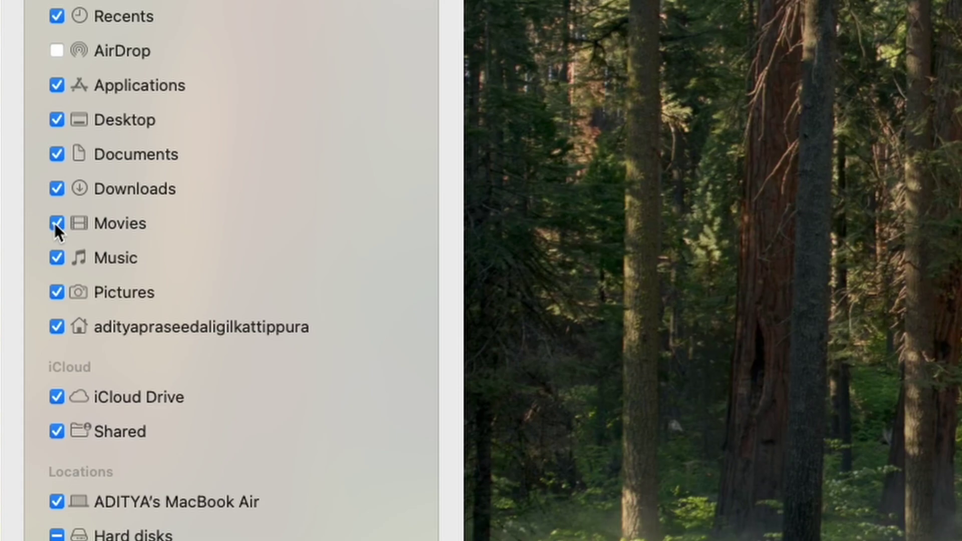
left_click(59, 290)
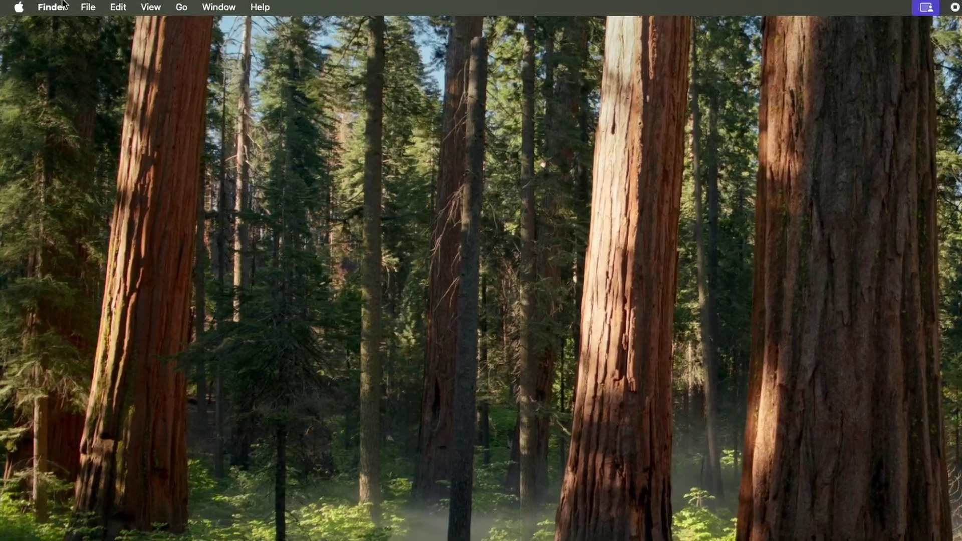
Set 'New Finder windows show' to Desktop, then open a new window to confirm
left_click(64, 4)
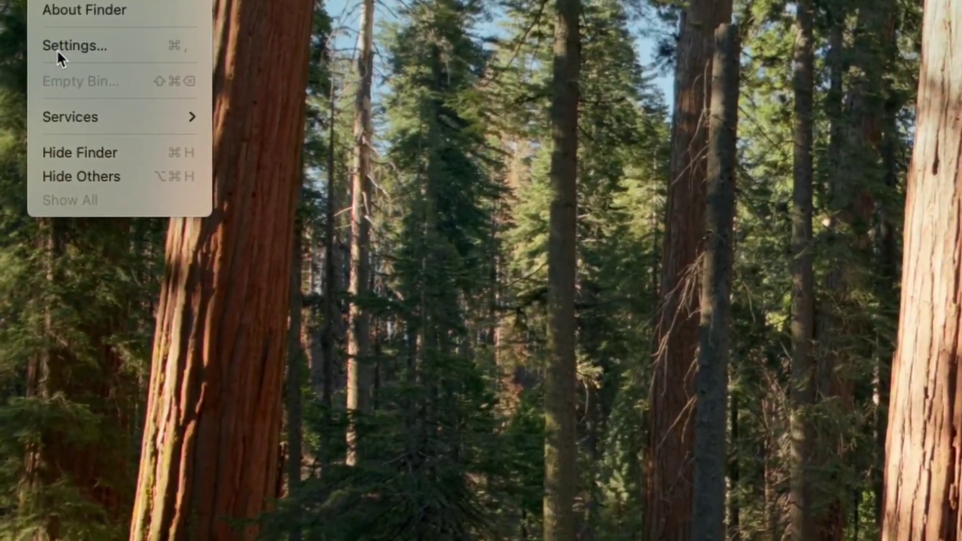
left_click(52, 55)
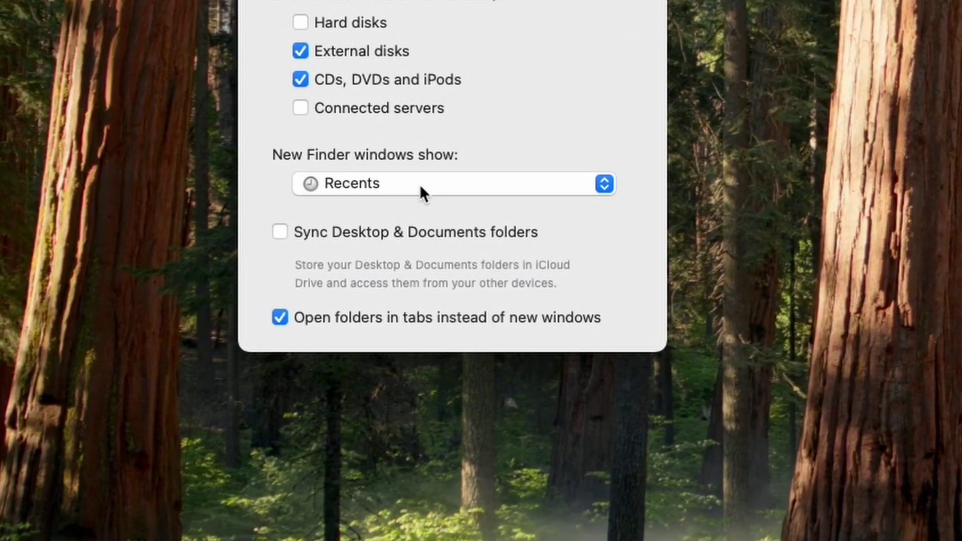
left_click(416, 216)
left_click(407, 100)
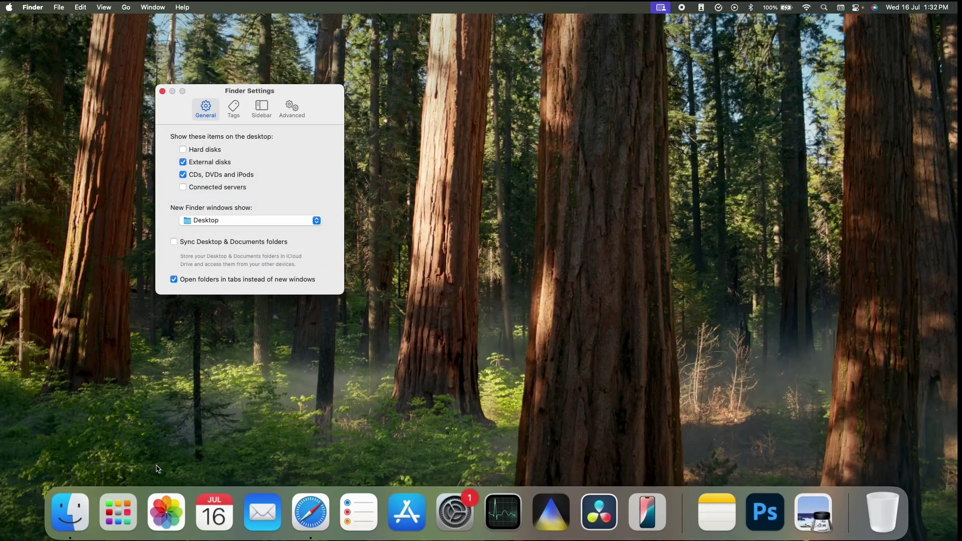
left_click(62, 512)
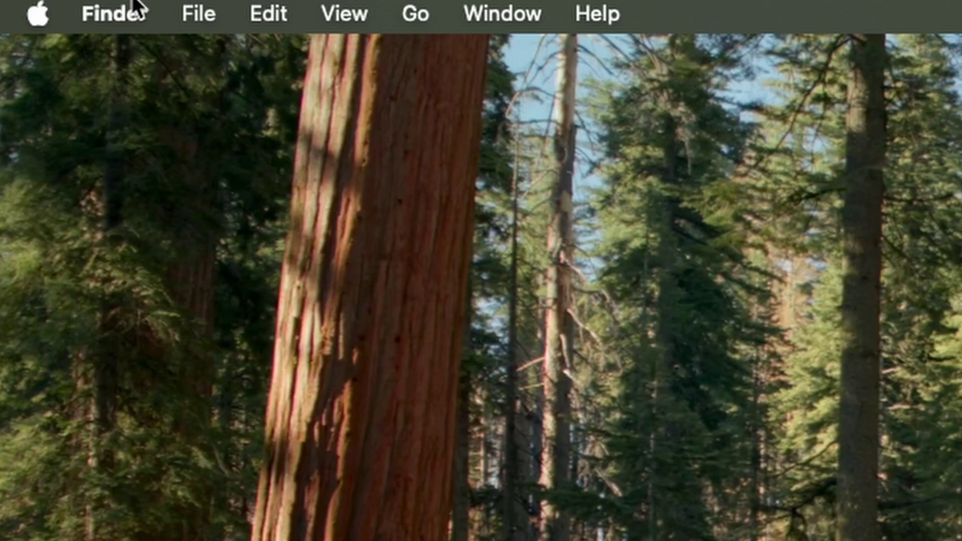
Toggle 'Show all filename extensions' off and back on in Finder's Advanced settings
left_click(44, 6)
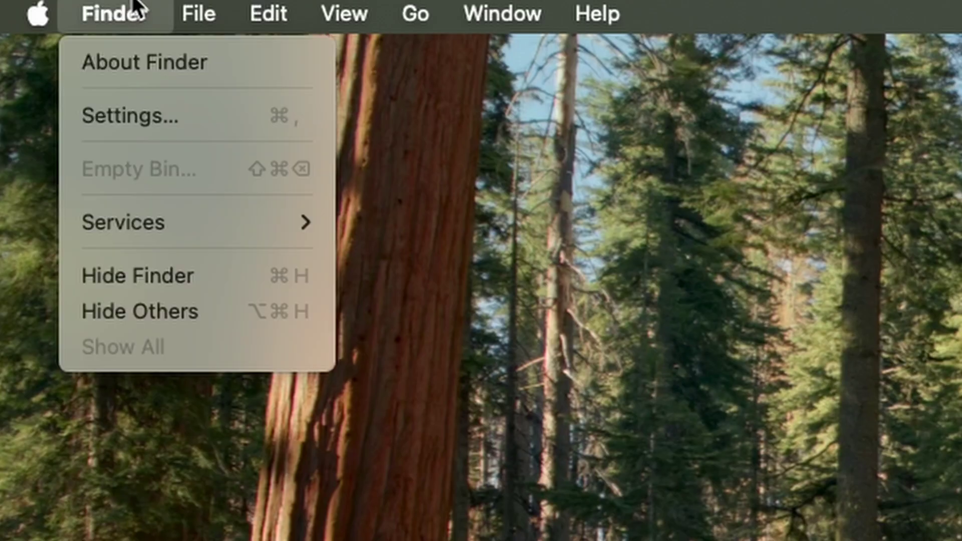
left_click(44, 40)
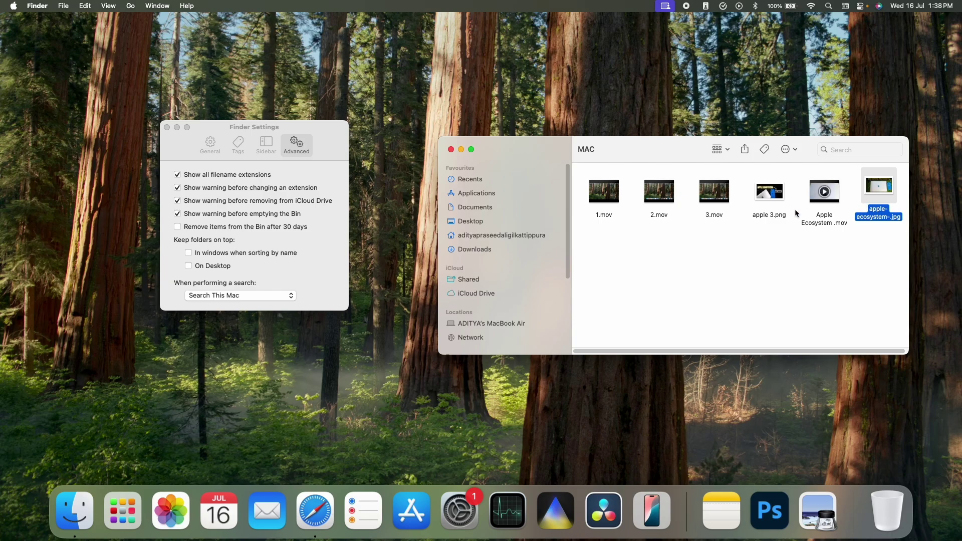
left_click(177, 175)
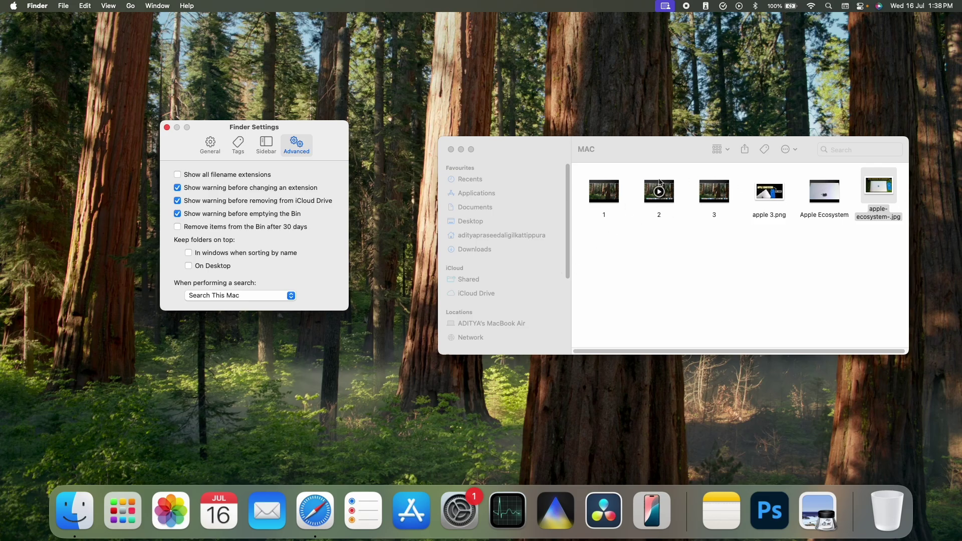
left_click(177, 175)
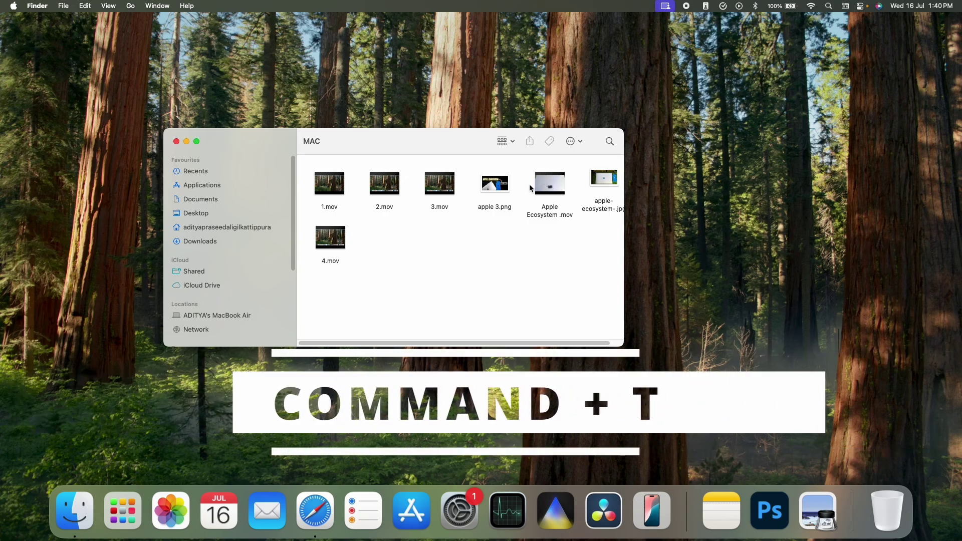
Open two new Desktop tabs, then switch to the MAC tab and the second Desktop tab
key("super+t")
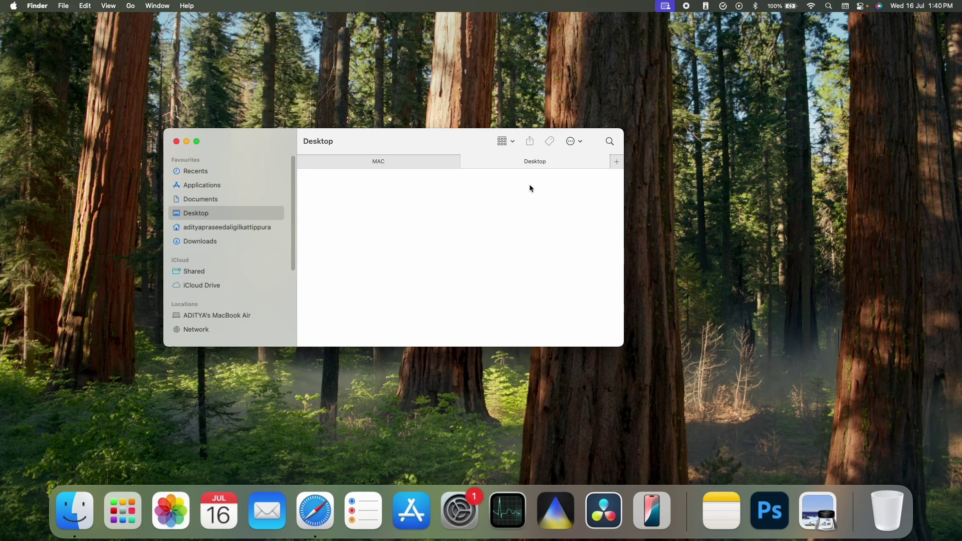
key("super+t")
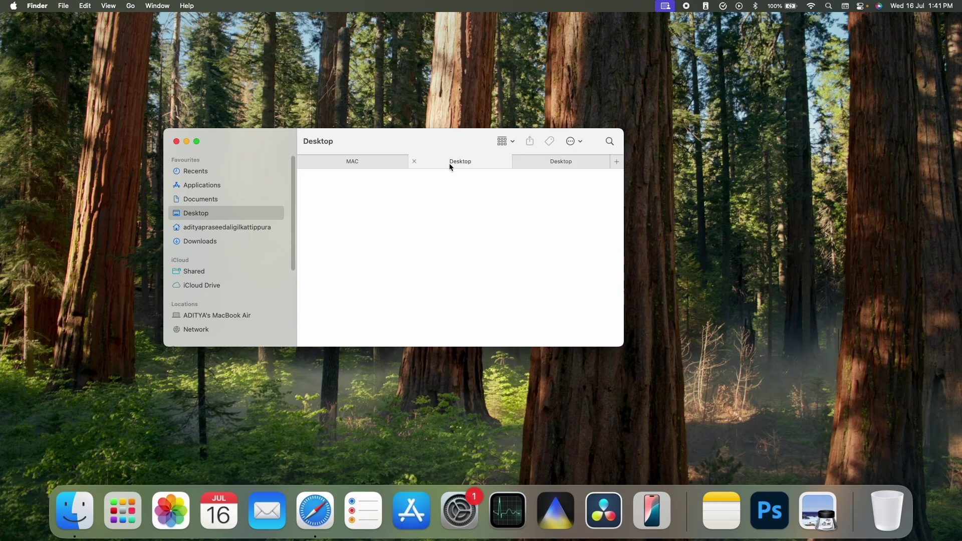
left_click(388, 163)
left_click(432, 164)
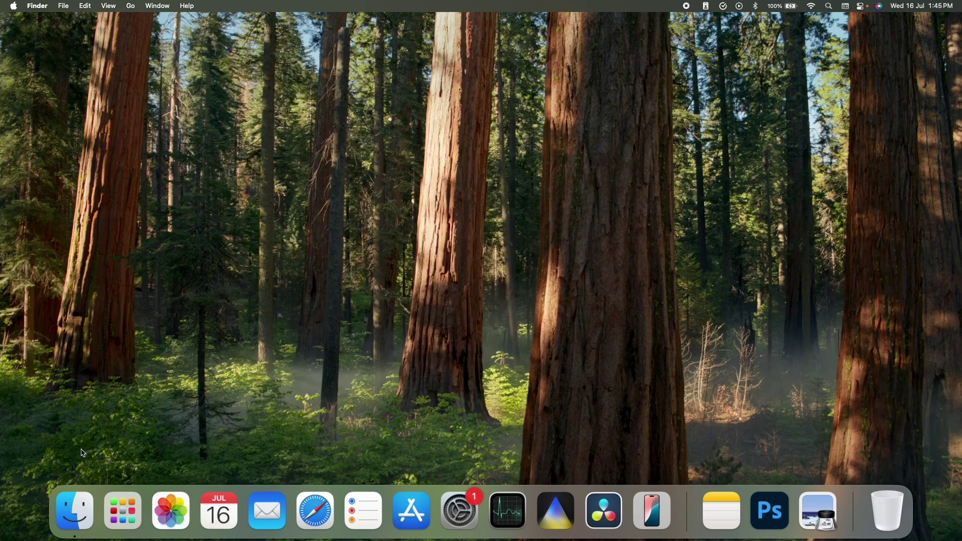
Open a new Finder window and restore the default toolbar set
left_click(83, 518)
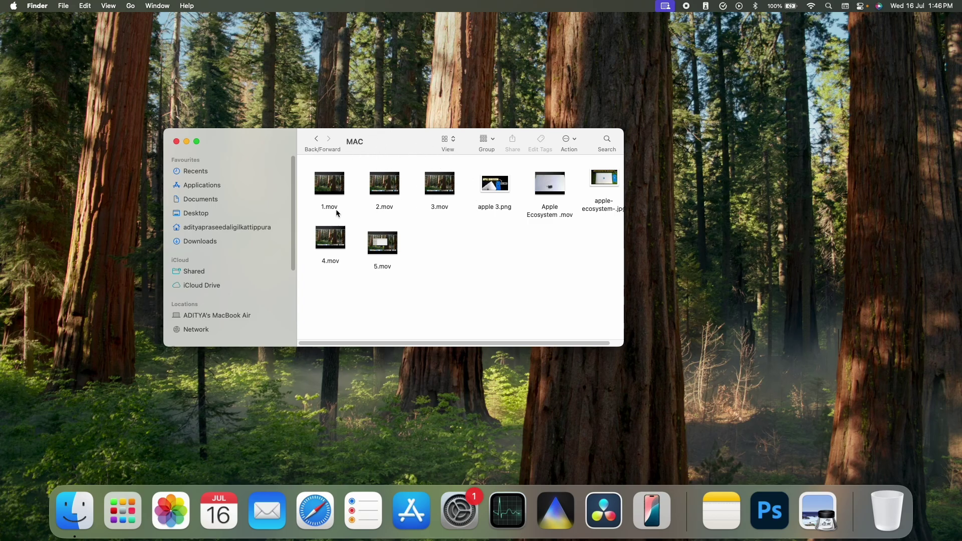
mouse_move(335, 196)
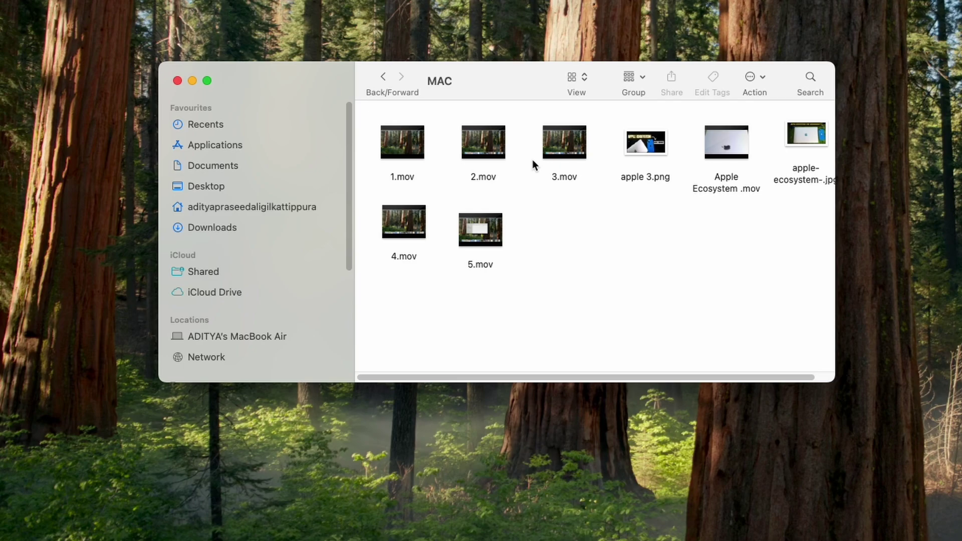
mouse_move(492, 245)
right_click(545, 77)
left_click(576, 142)
left_click_drag(467, 420, 566, 86)
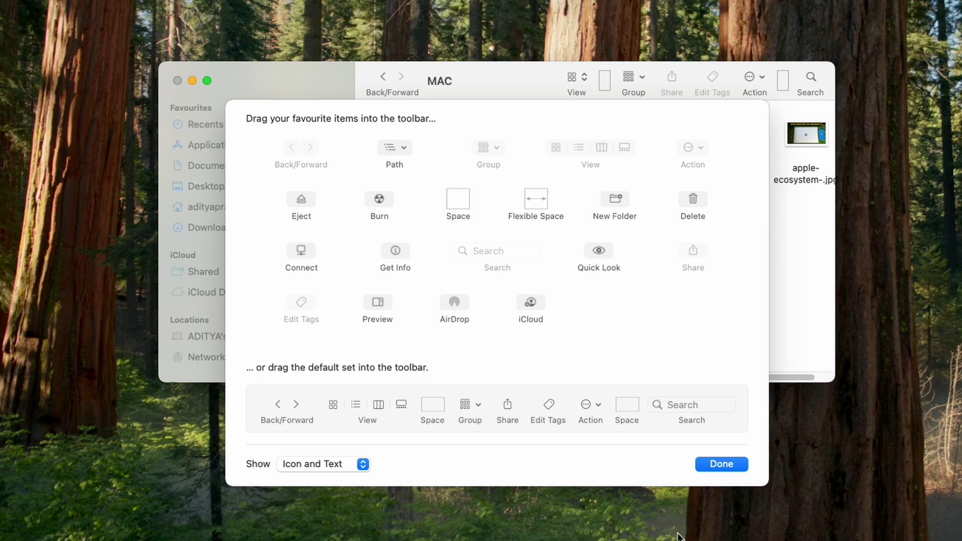
left_click(720, 464)
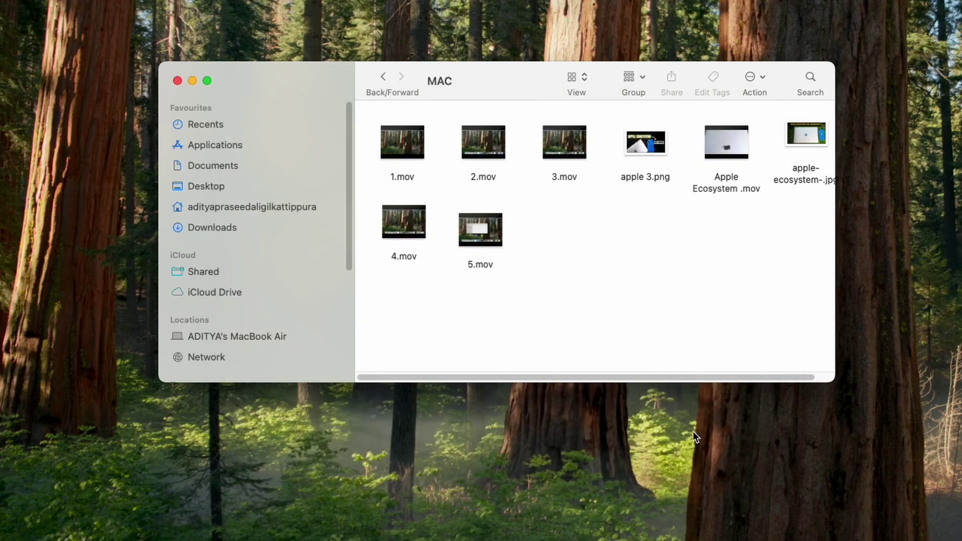
Show the MAC folder as a list and narrow the Name column so Kind fits
left_click(583, 78)
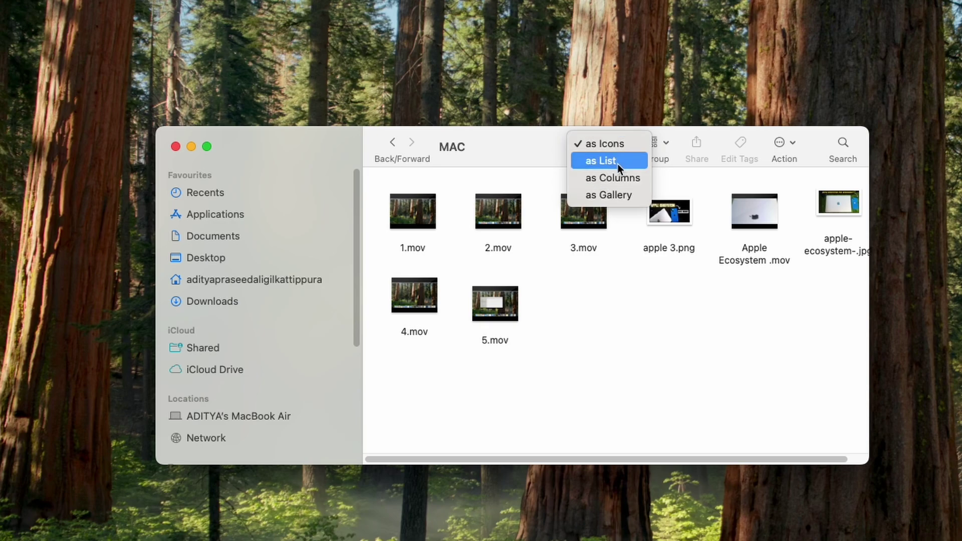
left_click(618, 161)
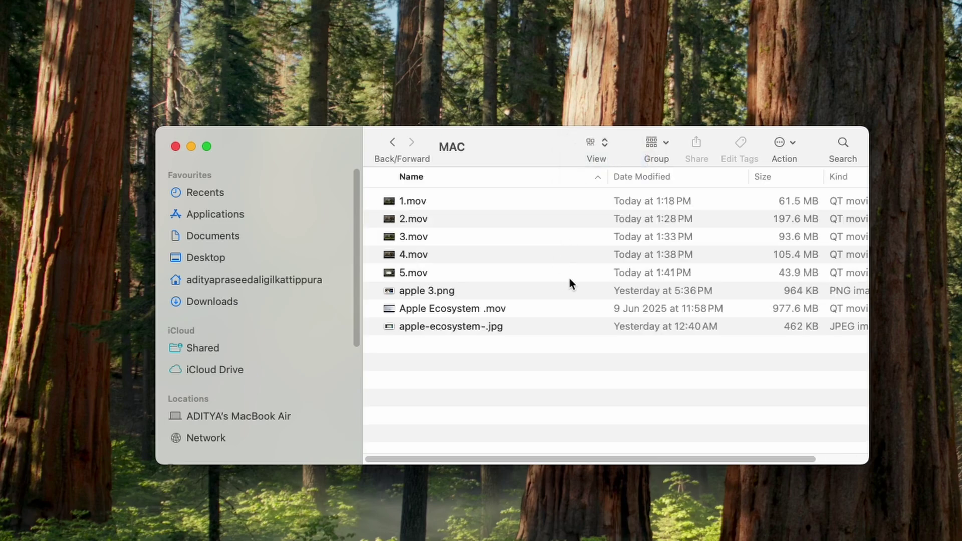
left_click_drag(608, 177, 595, 175)
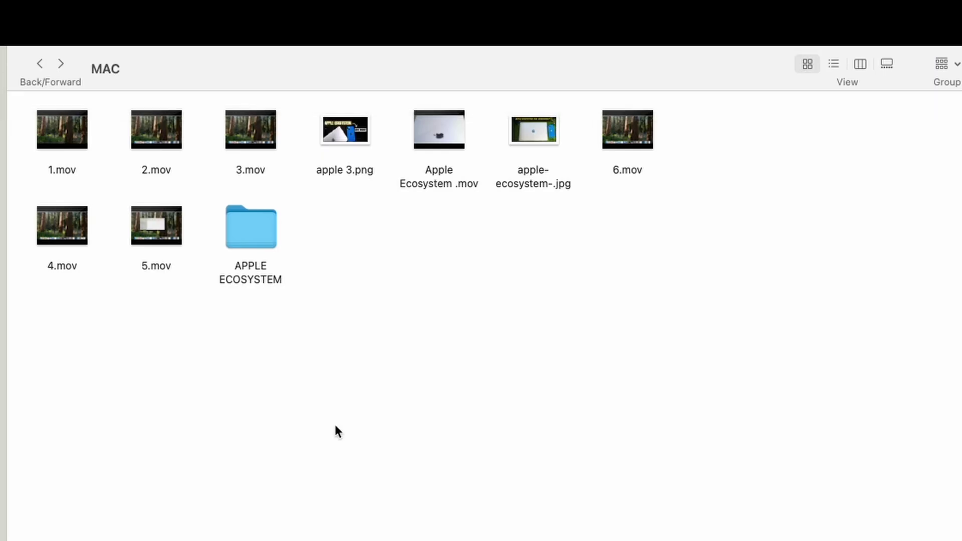
Open the Mac folder in APPLE ECOSYSTEM, show the path bar, and return to MAC
double_click(268, 224)
double_click(64, 170)
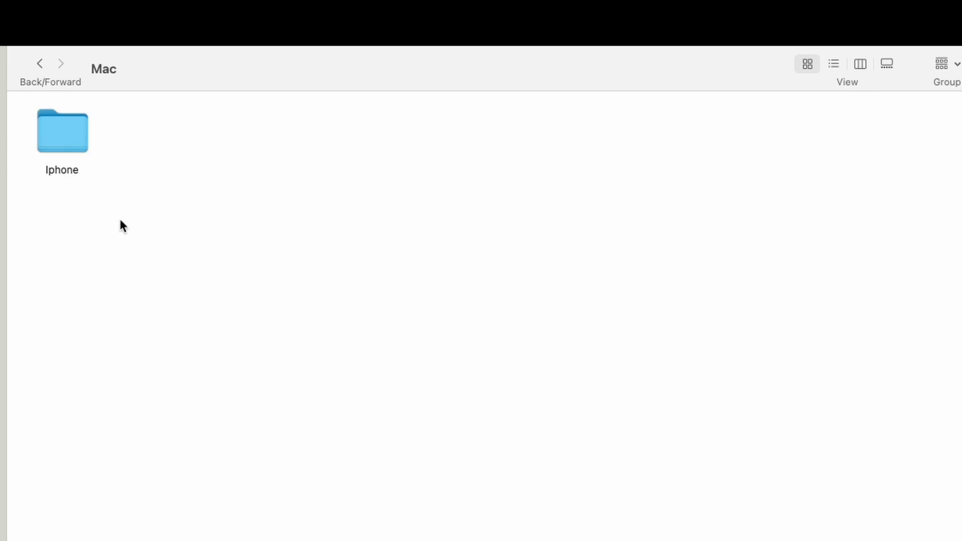
left_click(204, 12)
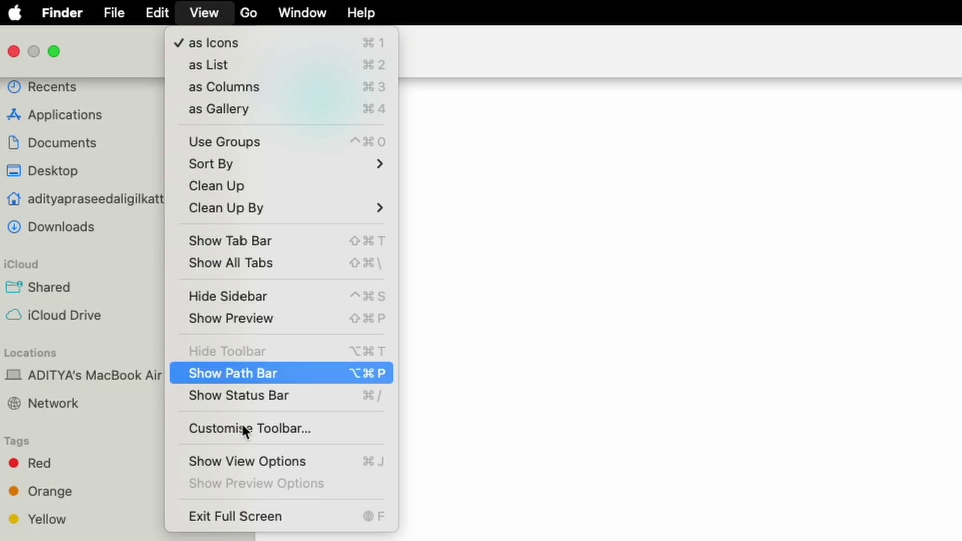
left_click(232, 374)
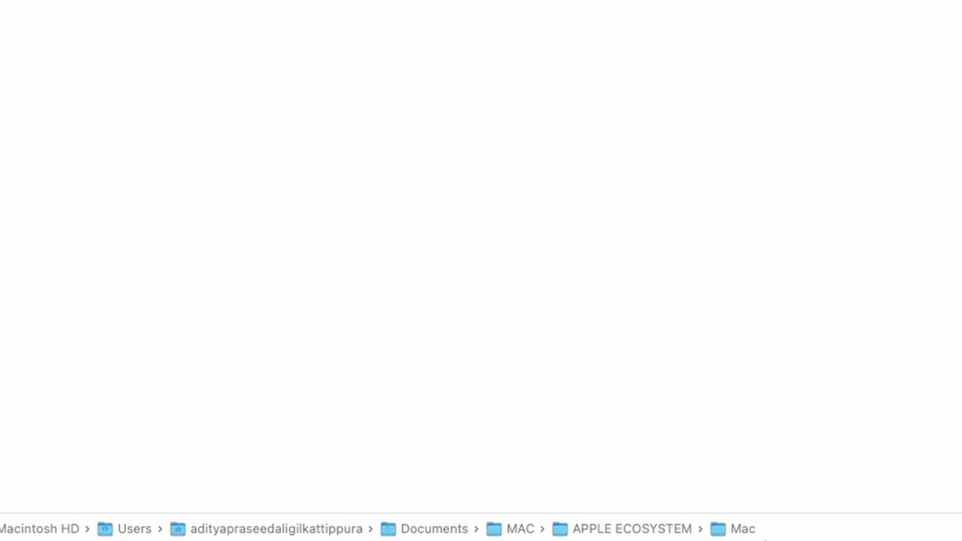
double_click(596, 530)
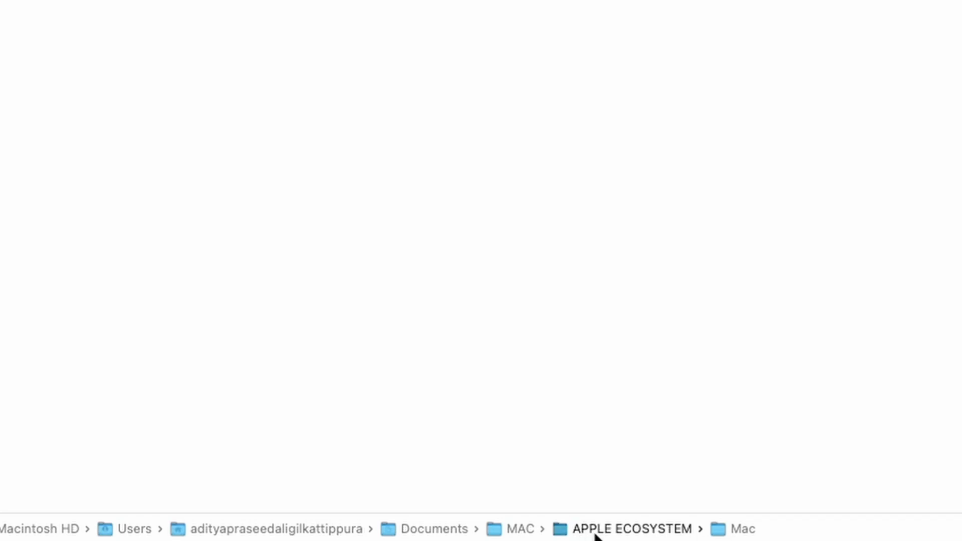
double_click(526, 529)
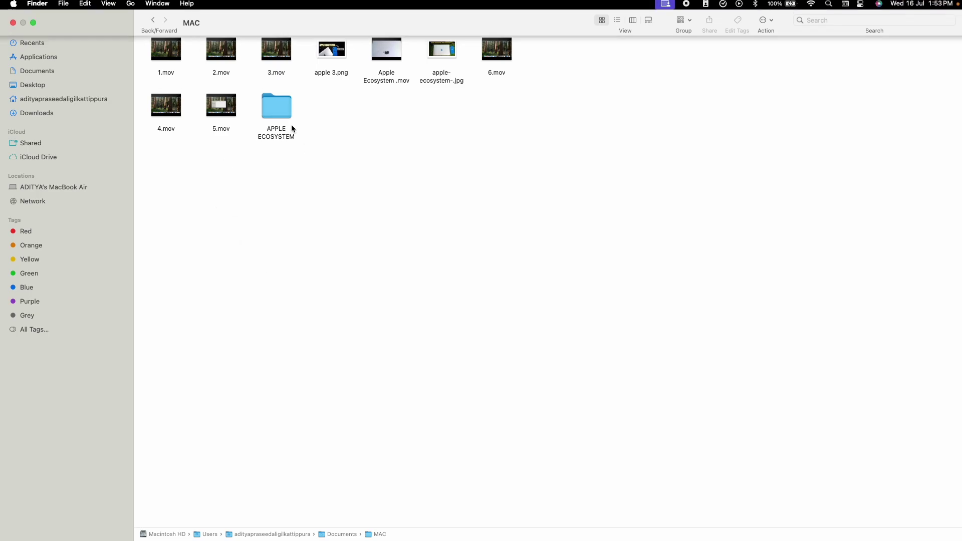
Turn on Finder's status bar showing item count and available disk space
left_click(108, 6)
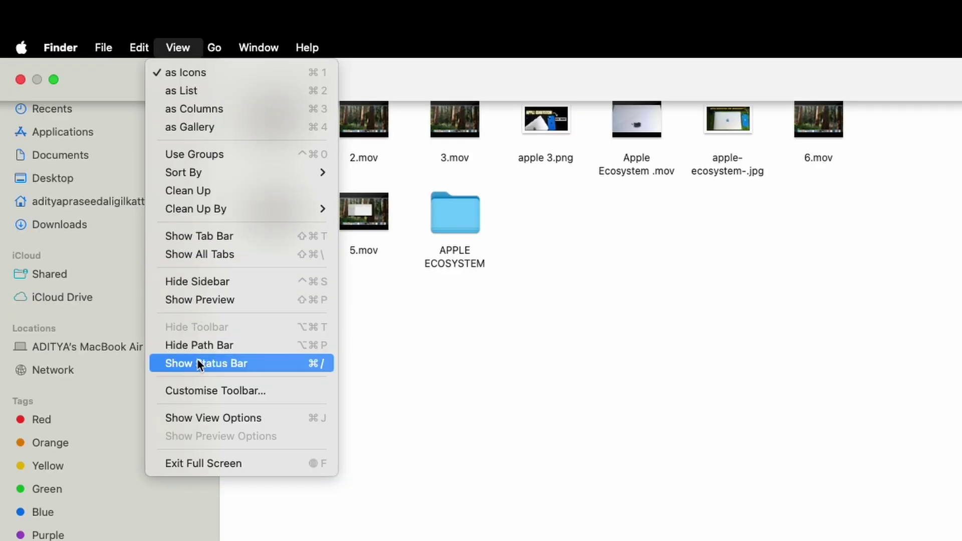
left_click(261, 362)
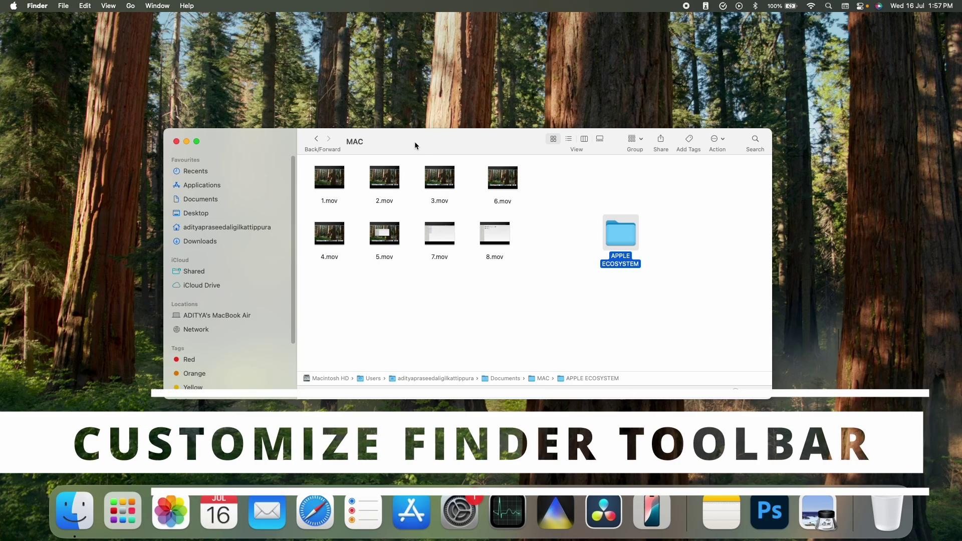
Remove Group and Add Tags from the toolbar and add AirDrop
double_click(417, 138)
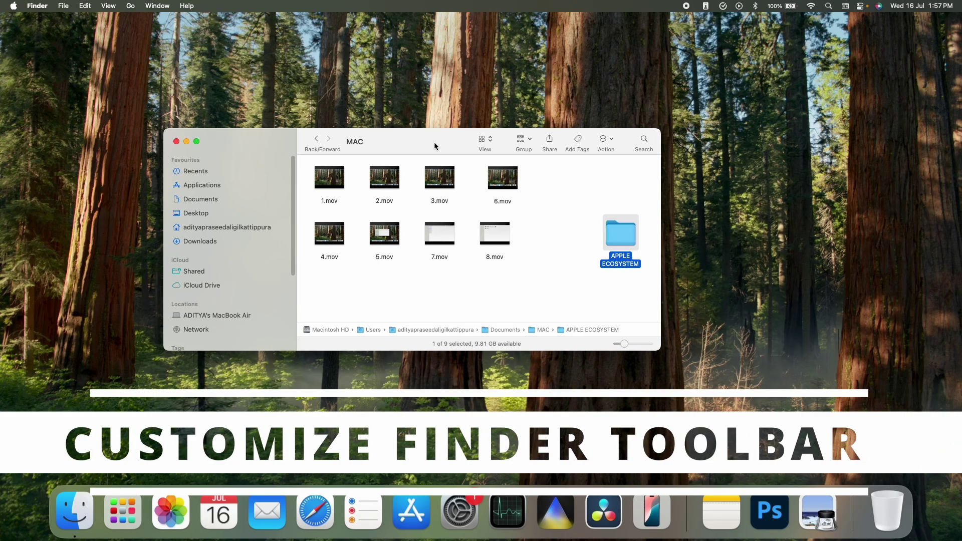
right_click(426, 139)
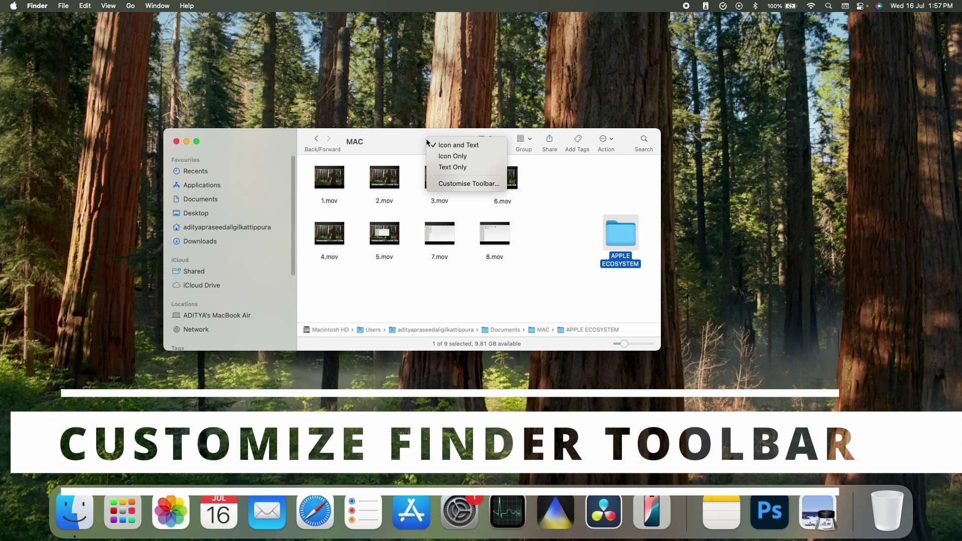
left_click(466, 183)
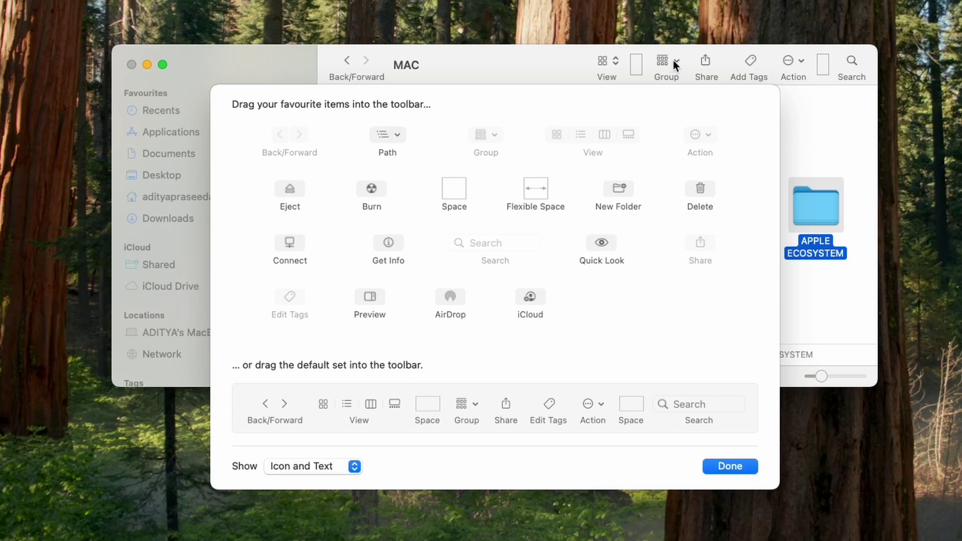
left_click_drag(672, 61, 659, 120)
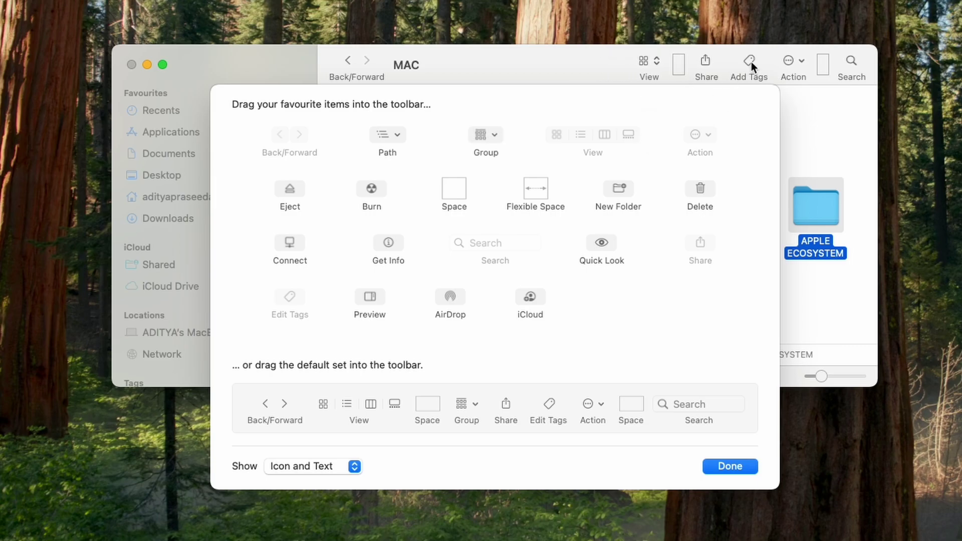
left_click_drag(750, 62, 694, 111)
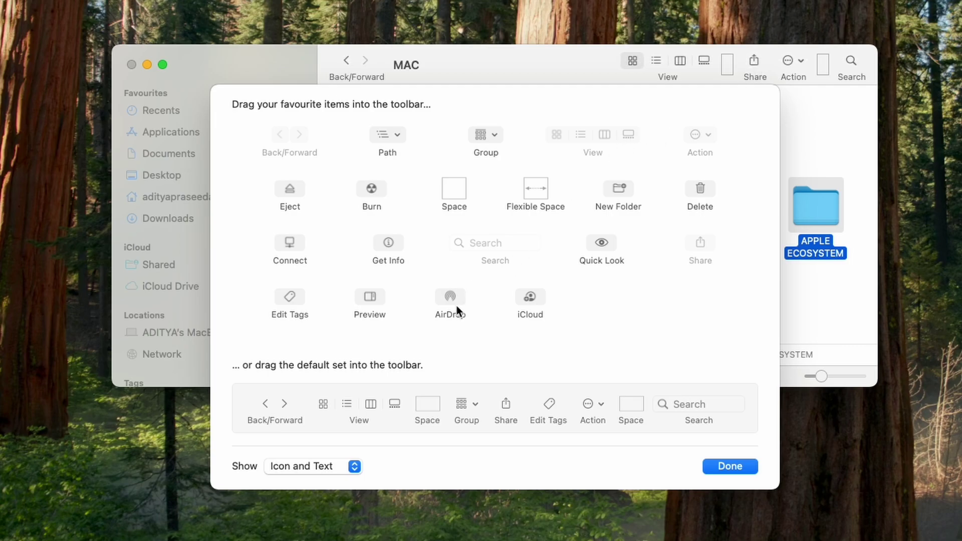
left_click_drag(455, 308, 765, 68)
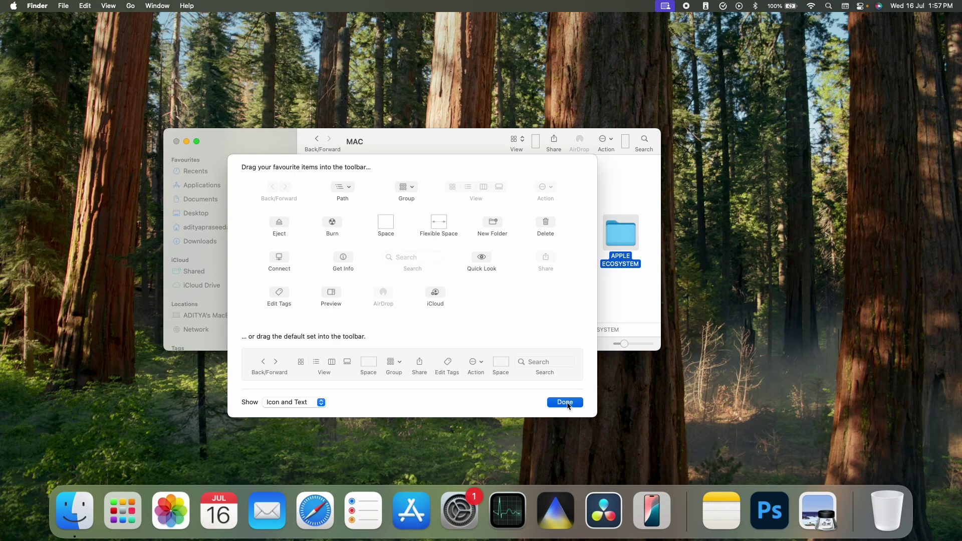
left_click(564, 402)
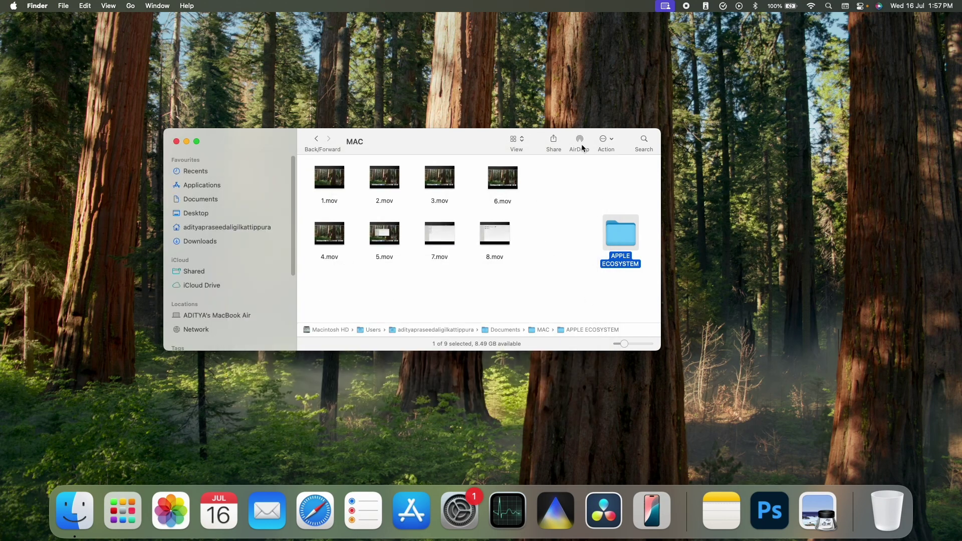
left_click(493, 186)
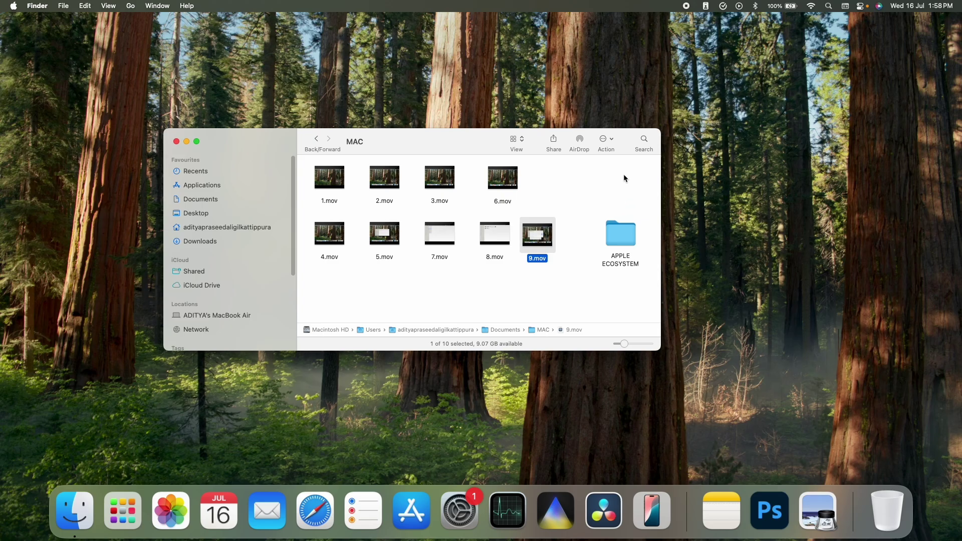
Set 'When performing a search' to Search the Current Folder in Finder's Advanced settings
left_click(645, 140)
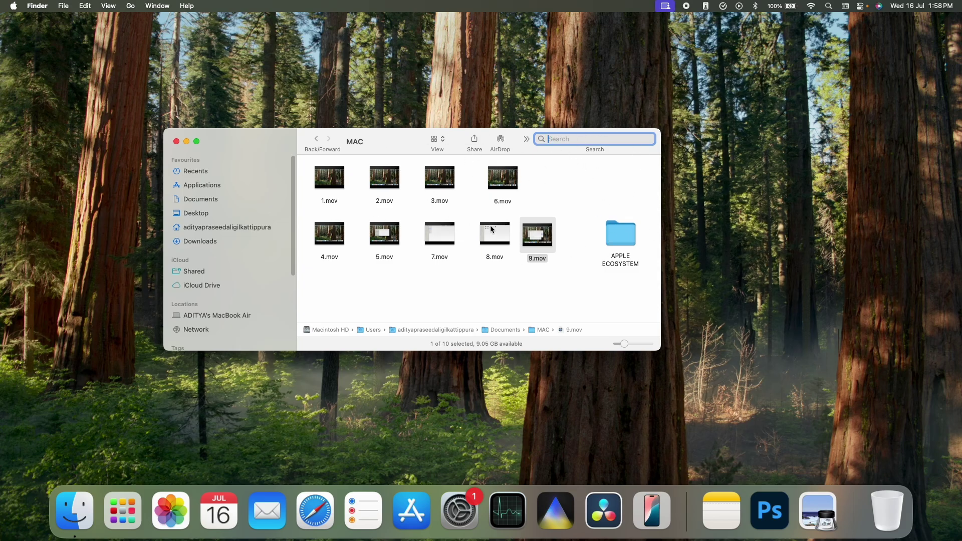
left_click(567, 186)
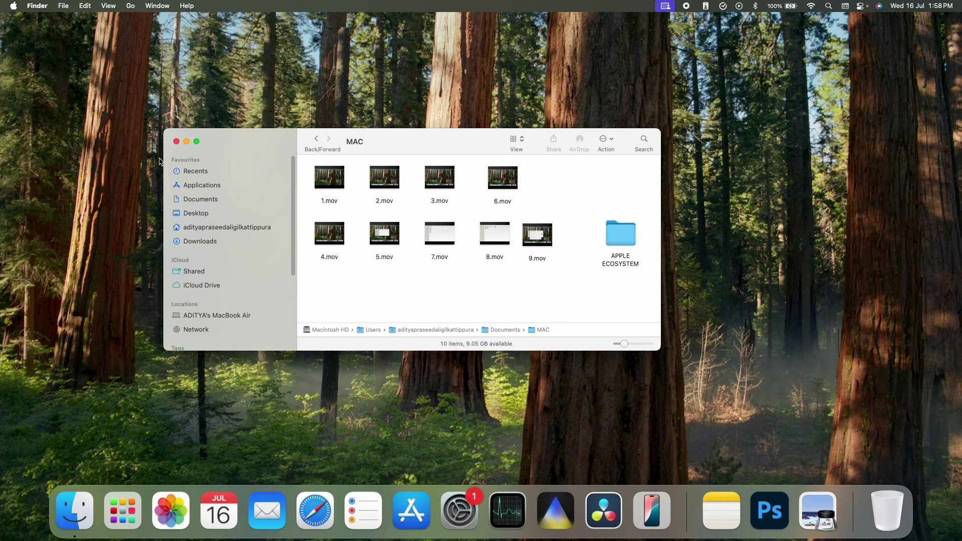
left_click(37, 5)
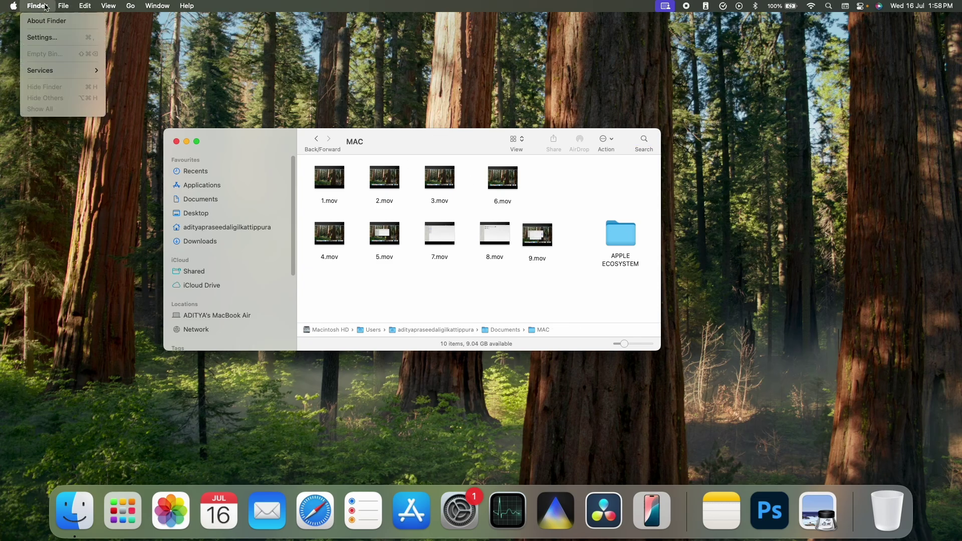
left_click(45, 38)
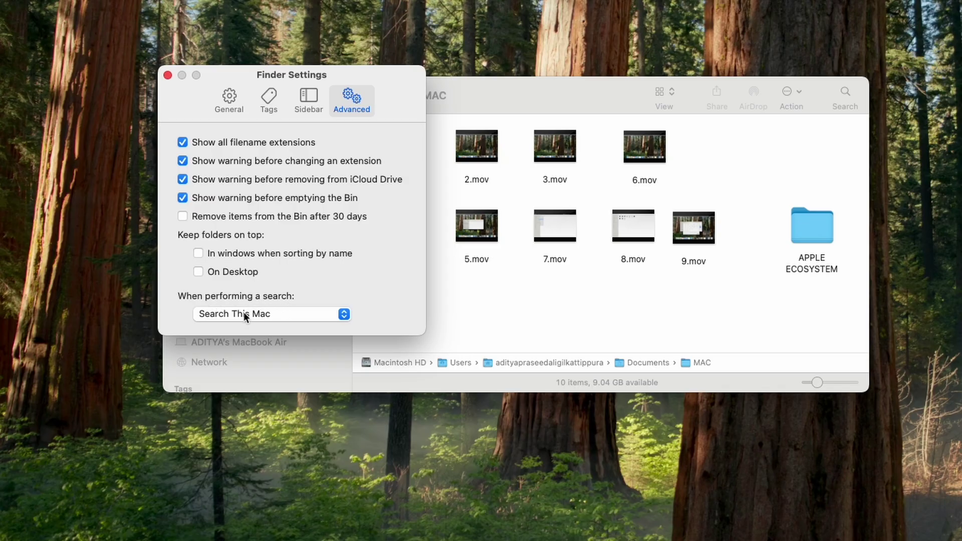
left_click(316, 314)
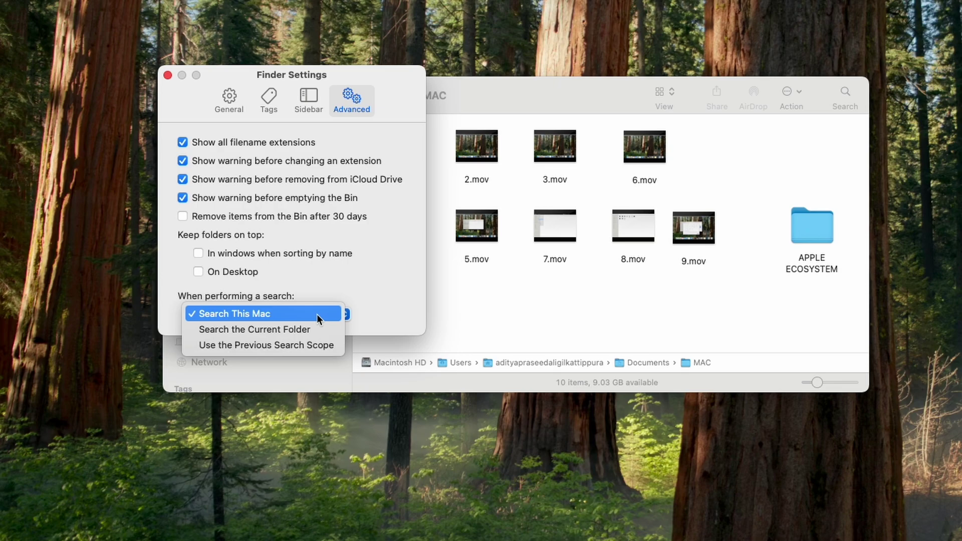
left_click(287, 330)
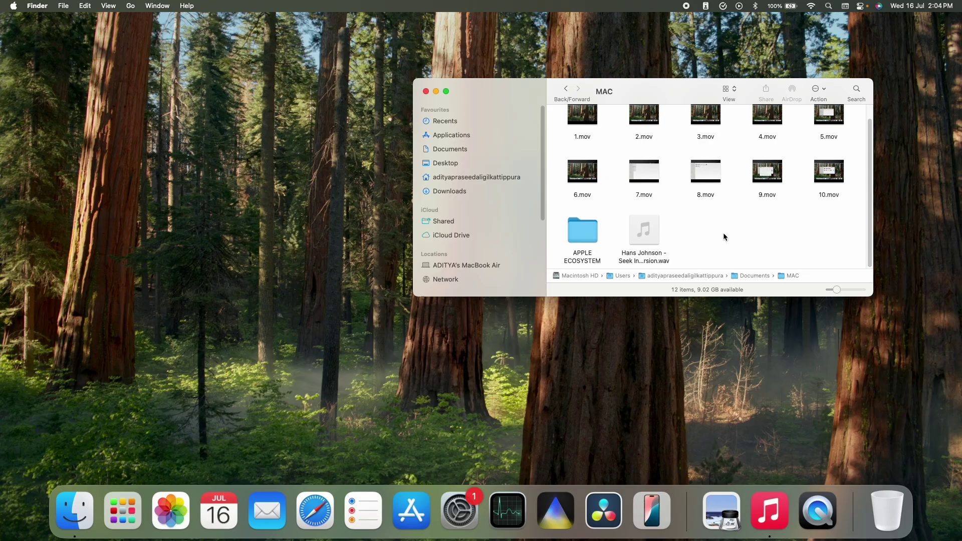
Play the .wav song in Music, then close the Music window
double_click(654, 239)
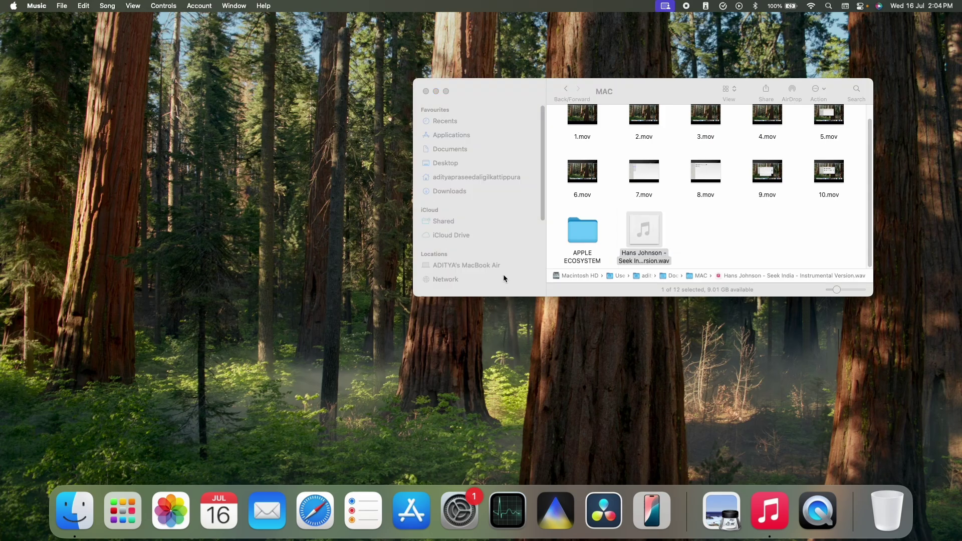
left_click(770, 511)
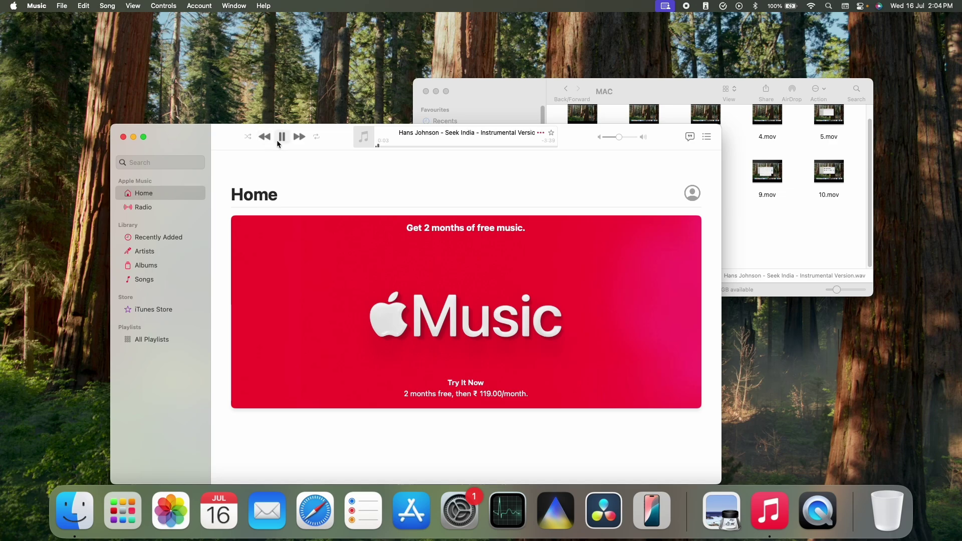
left_click(124, 137)
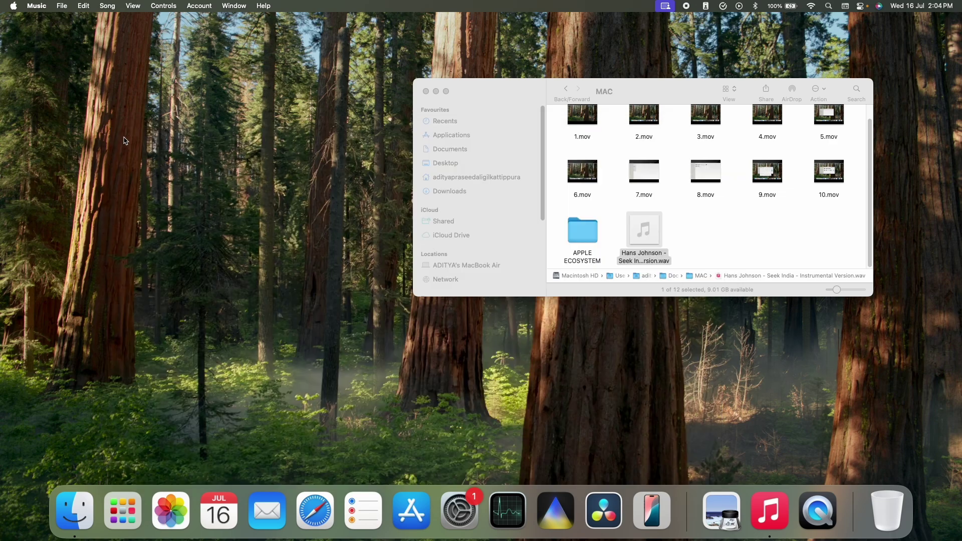
Open Get Info for the .wav file and check which app it opens with
right_click(654, 239)
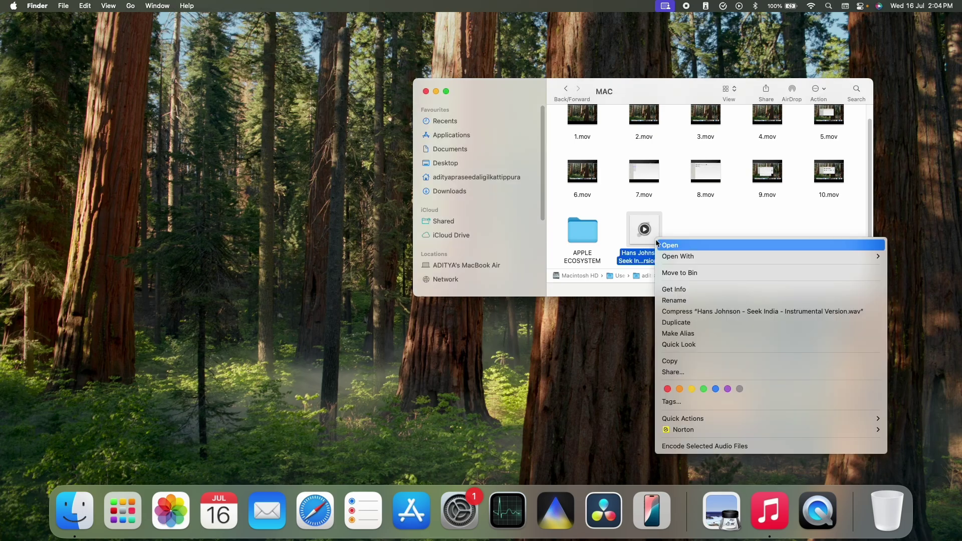
left_click(673, 290)
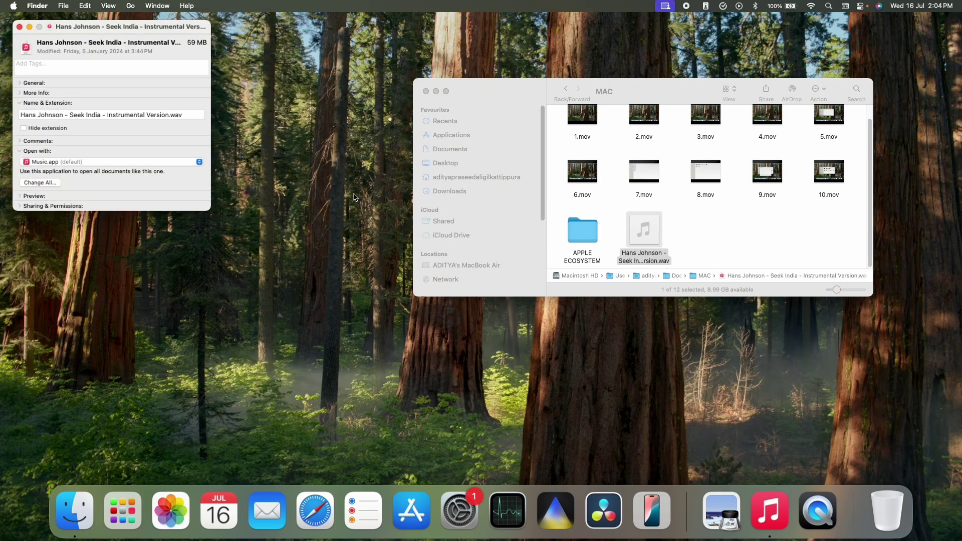
left_click(36, 161)
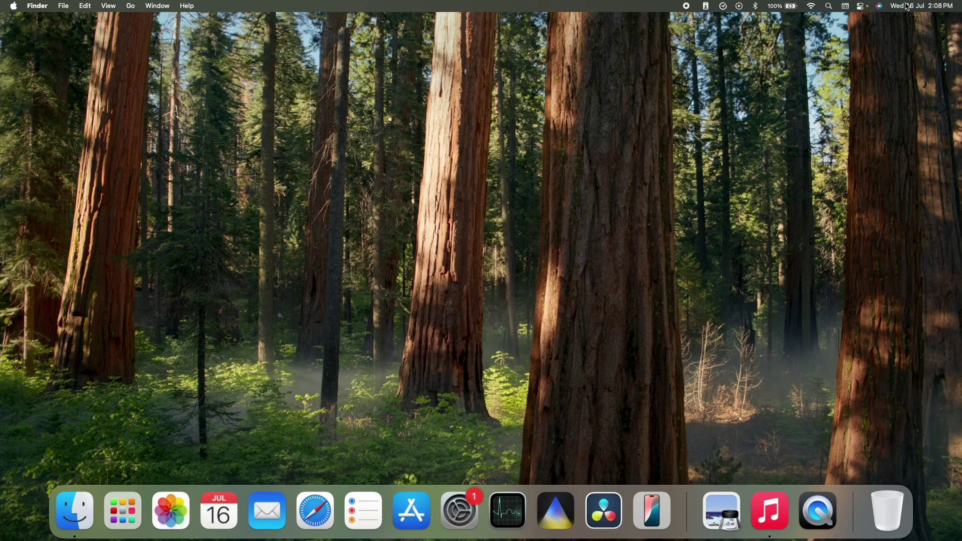
Open Notification Centre, edit widgets, and delete the World Clock widget
left_click(908, 6)
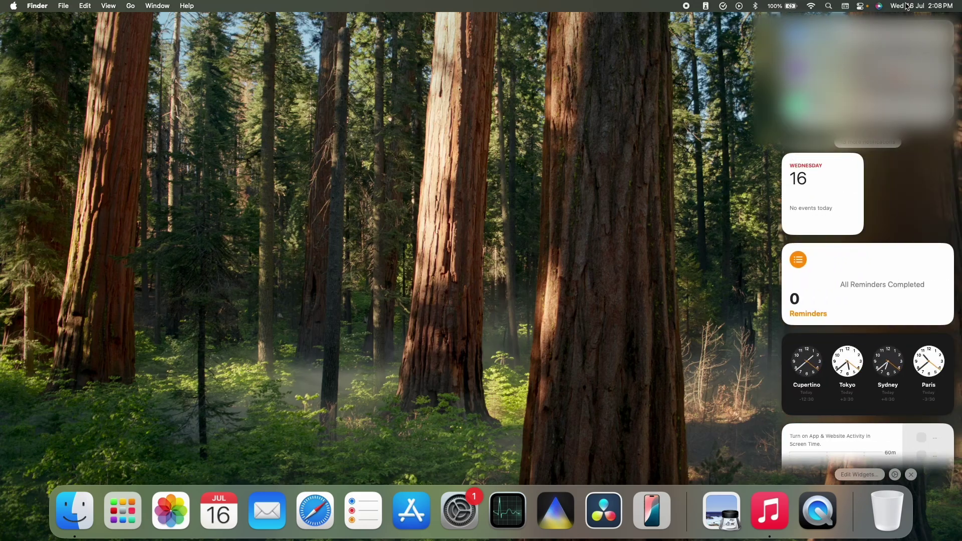
scroll(833, 240, "down", 3)
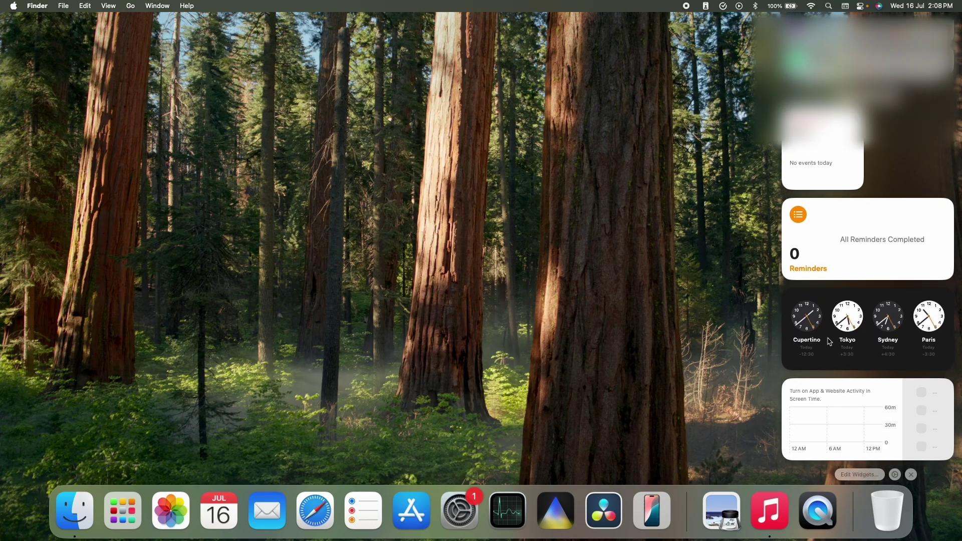
left_click(858, 475)
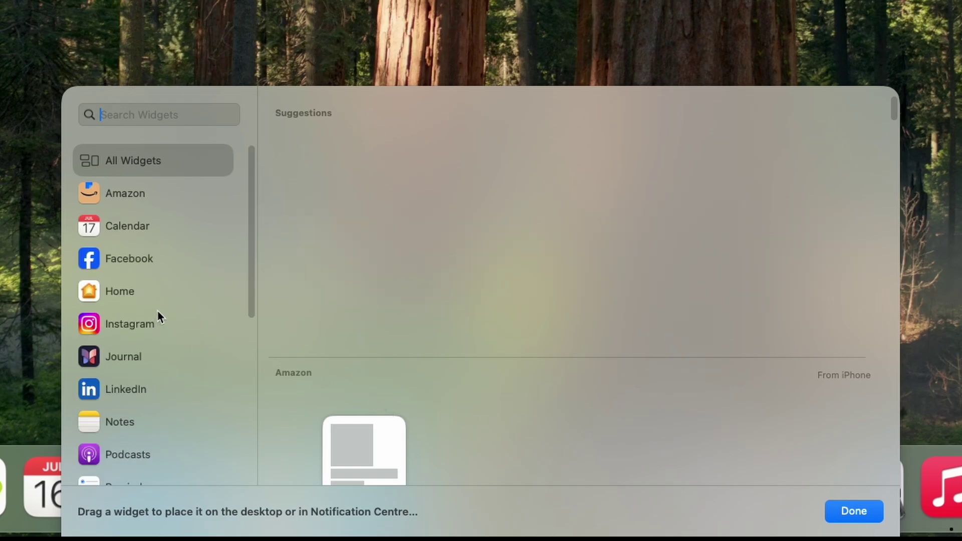
scroll(158, 313, "down", 5)
scroll(160, 307, "up", 2)
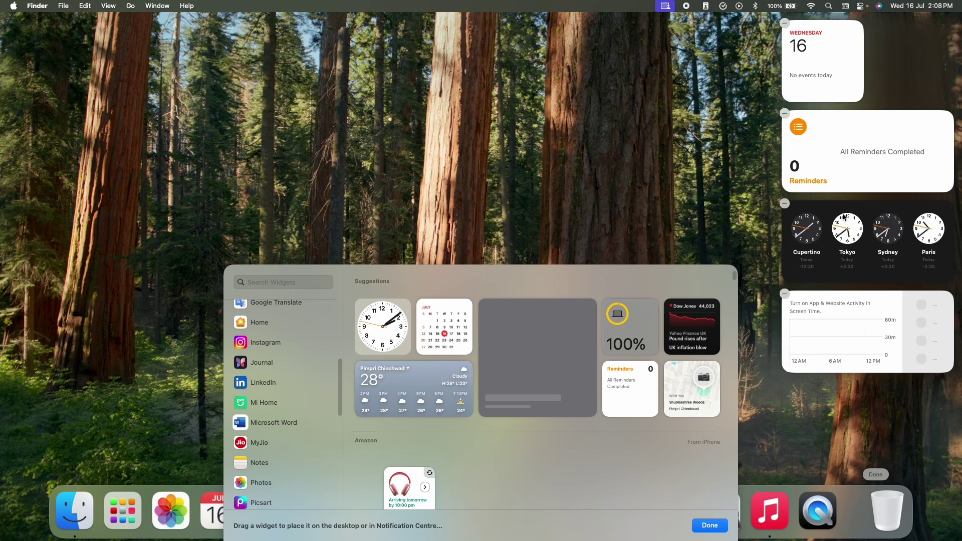
left_click(785, 204)
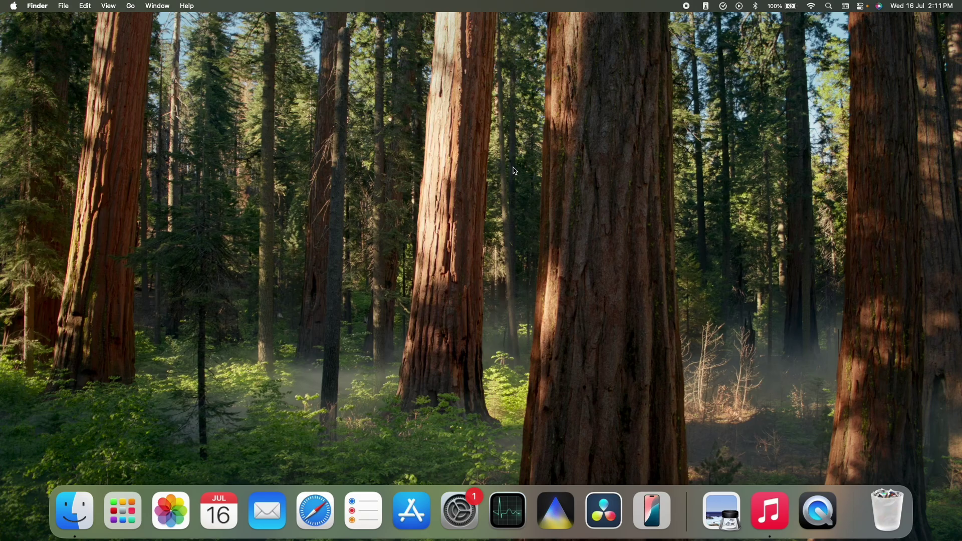
From the desktop's Edit Widgets gallery, drag a Calendar widget to the top-left corner
right_click(482, 123)
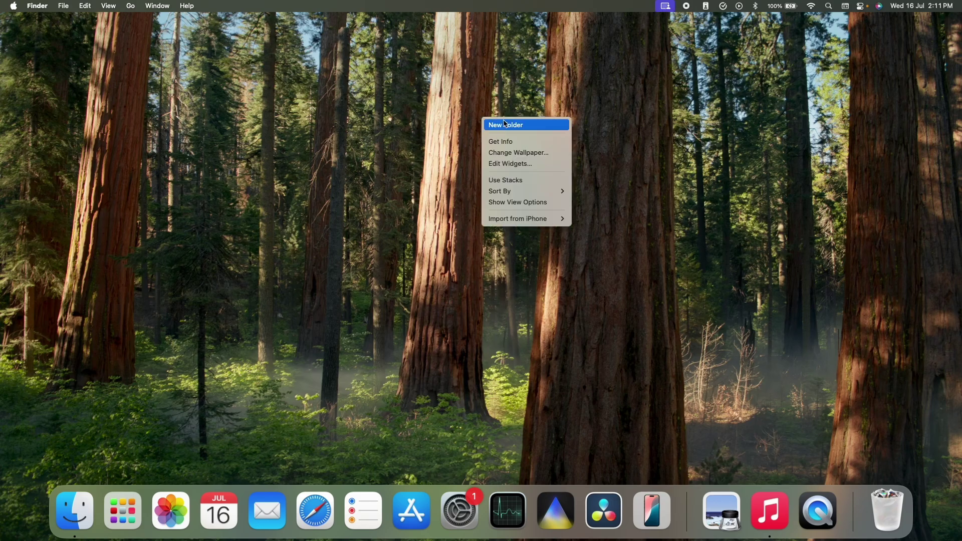
left_click(516, 164)
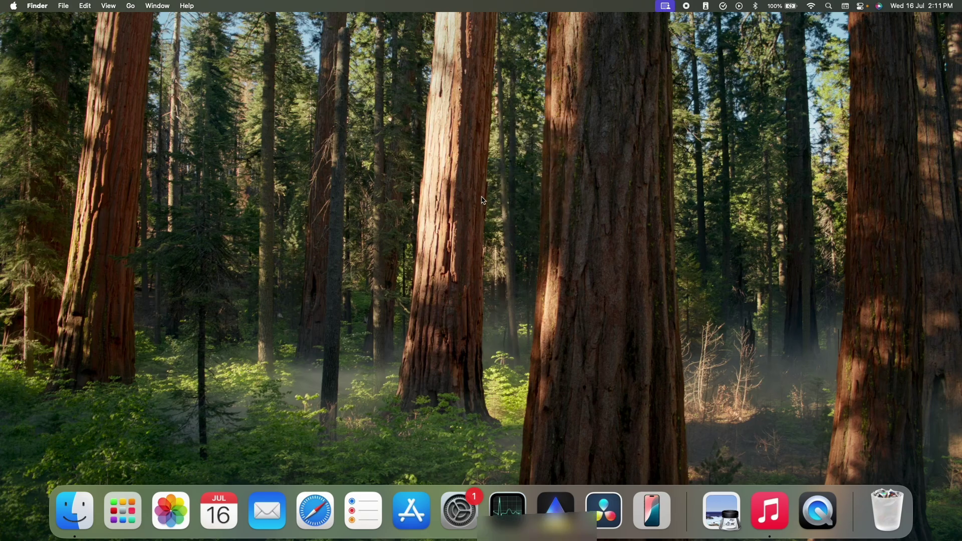
scroll(311, 341, "down", 3)
scroll(473, 367, "down", 3)
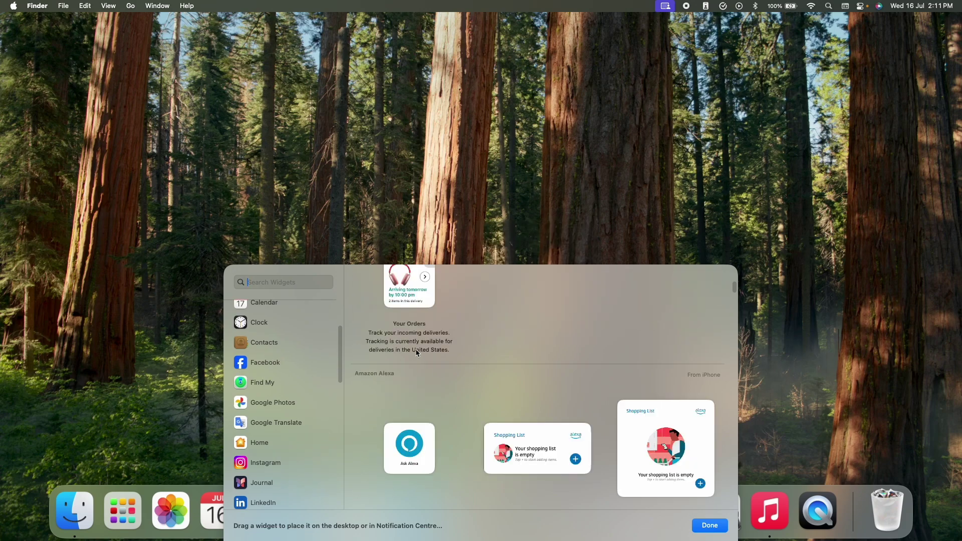
left_click(269, 305)
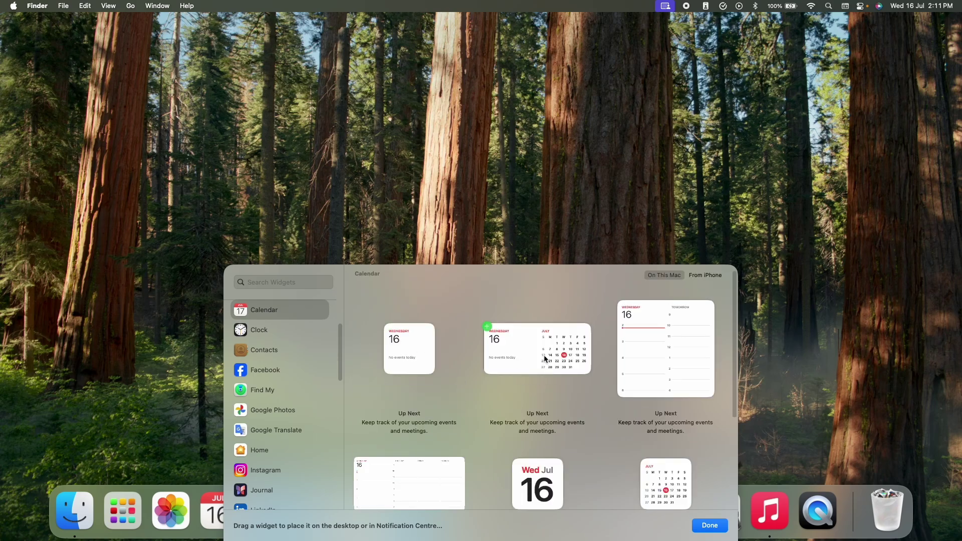
left_click_drag(560, 356, 113, 71)
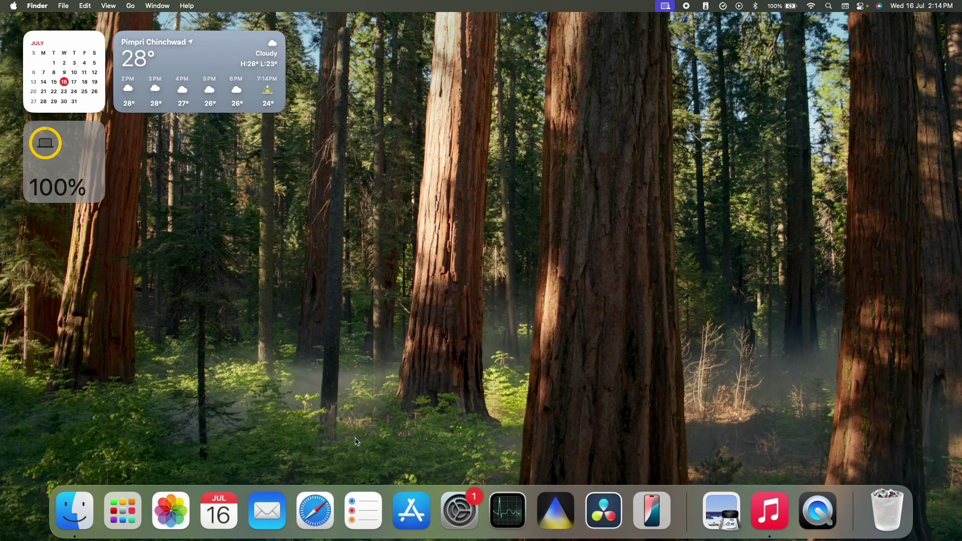
Open System Settings from the Apple menu and scroll Desktop & Dock to the Widgets section
left_click(372, 494)
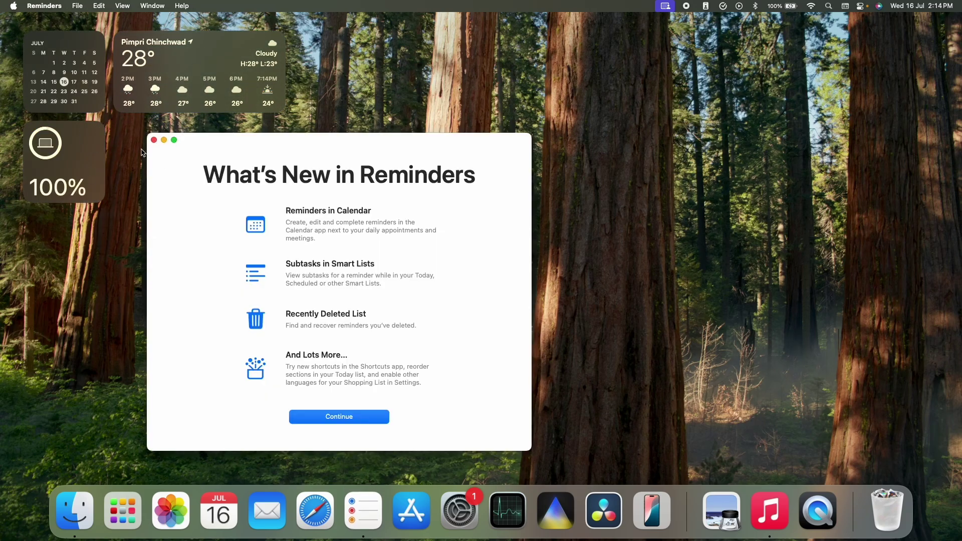
left_click(154, 140)
left_click(14, 6)
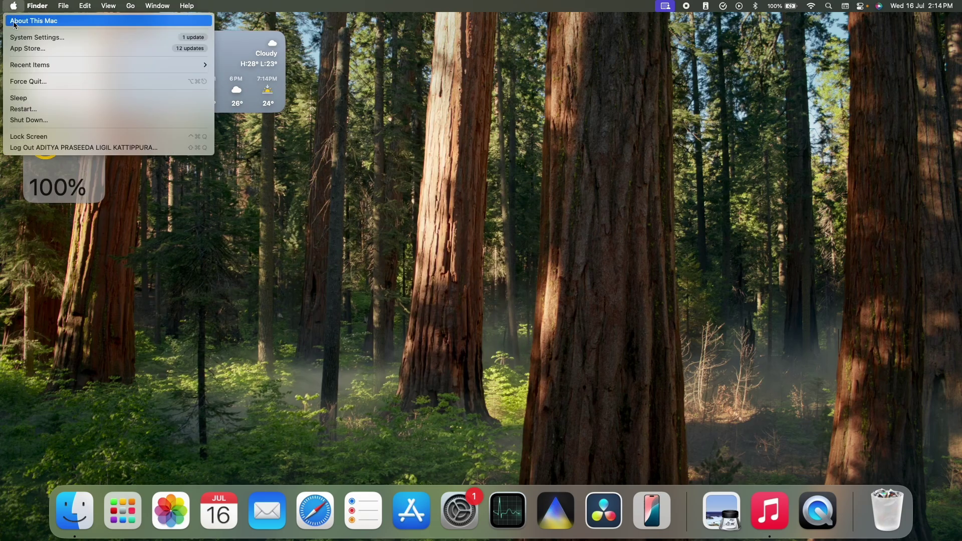
left_click(37, 37)
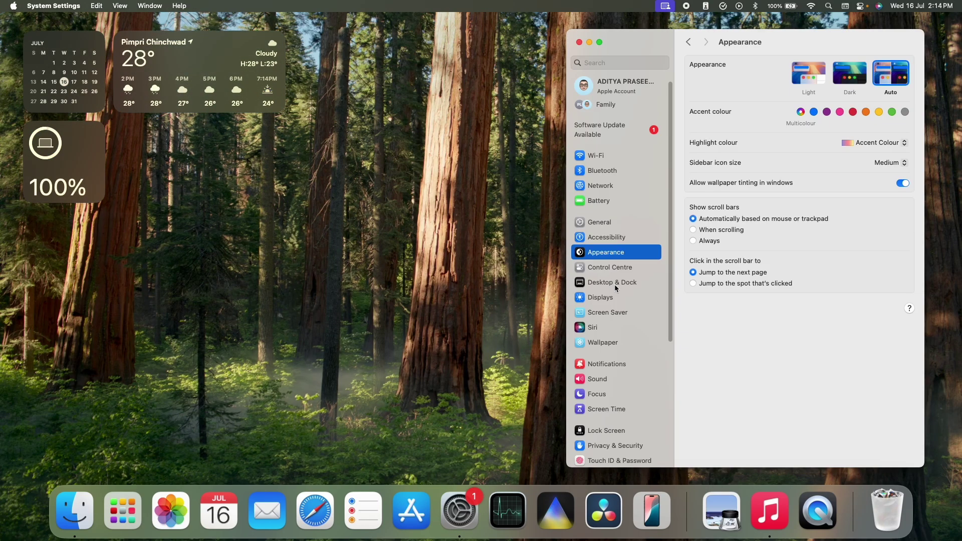
left_click(609, 284)
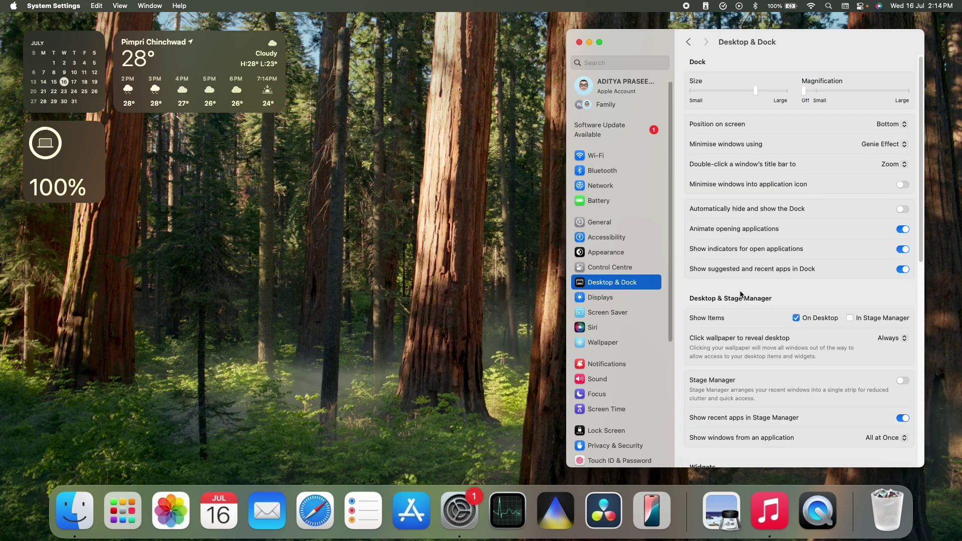
scroll(739, 283, "down", 5)
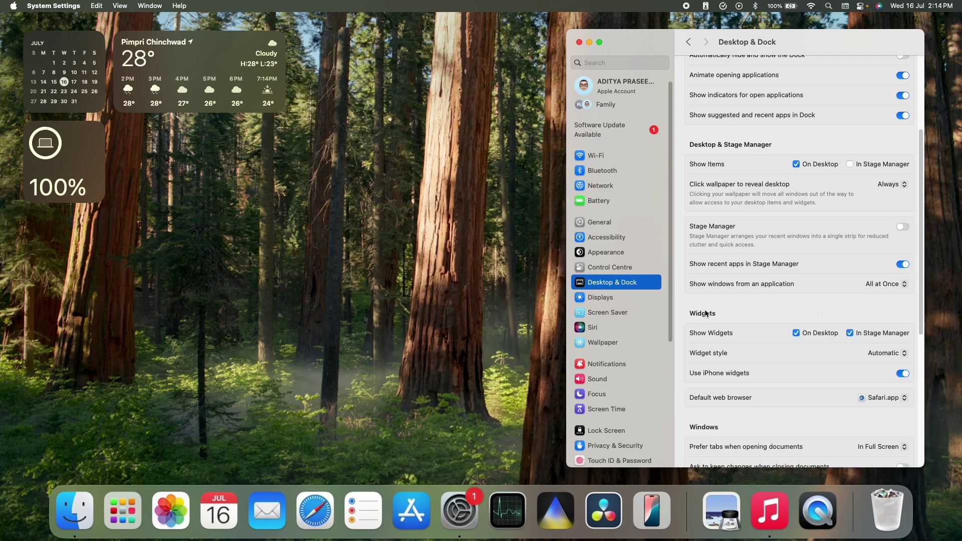
Set the desktop Widget style to Full-colour
left_click(870, 356)
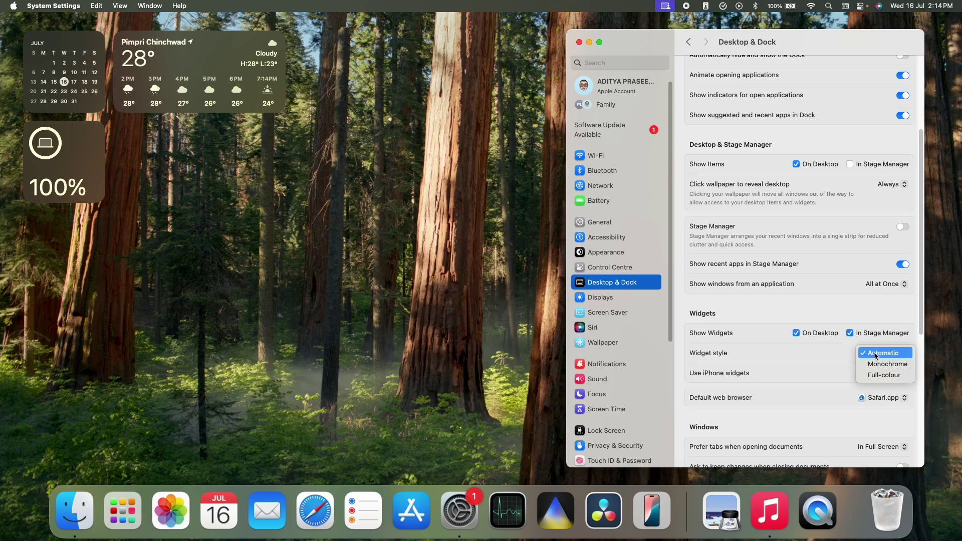
left_click(876, 355)
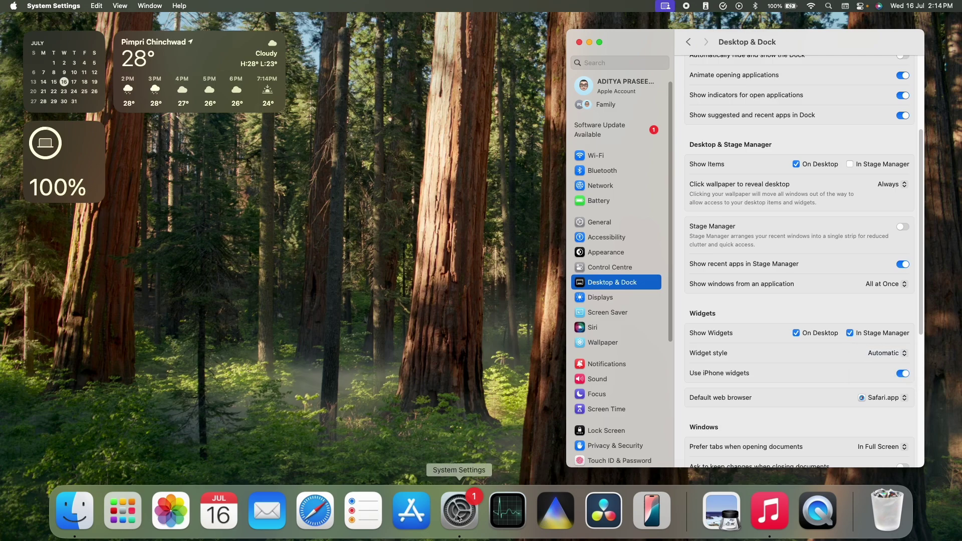
left_click(366, 519)
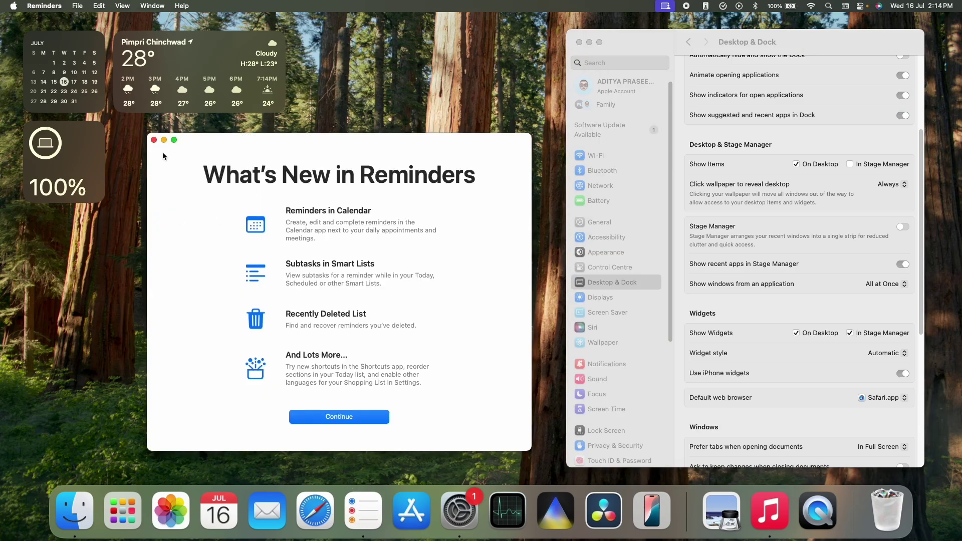
left_click(154, 140)
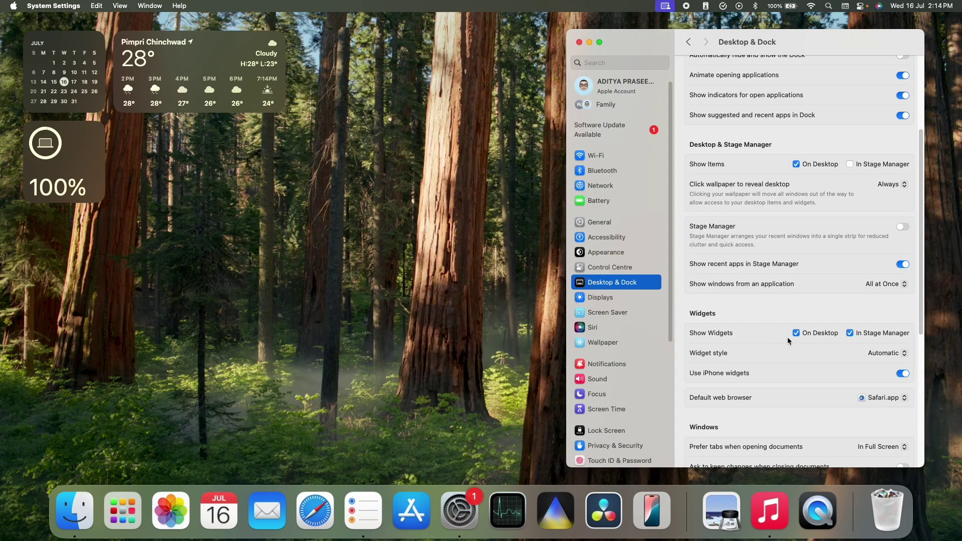
left_click(884, 354)
left_click(882, 373)
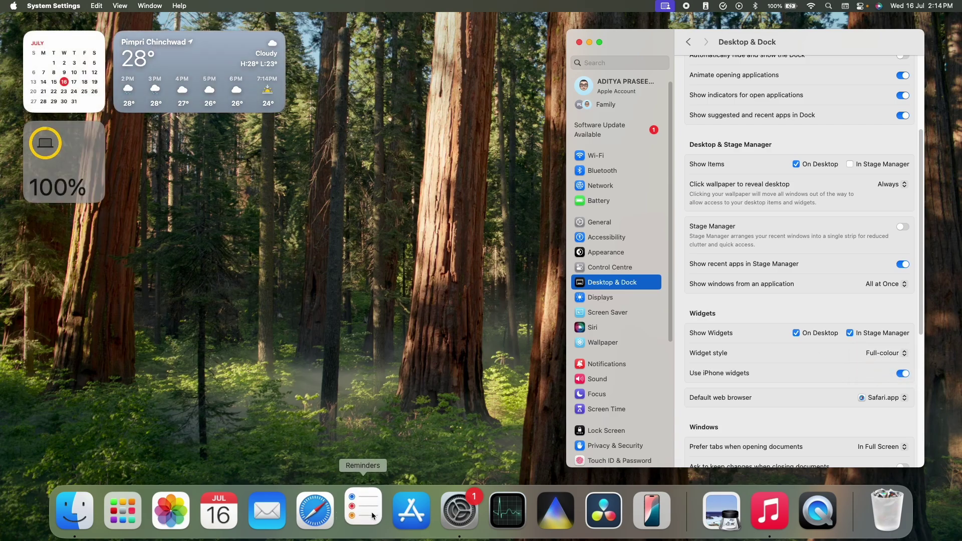
left_click(363, 511)
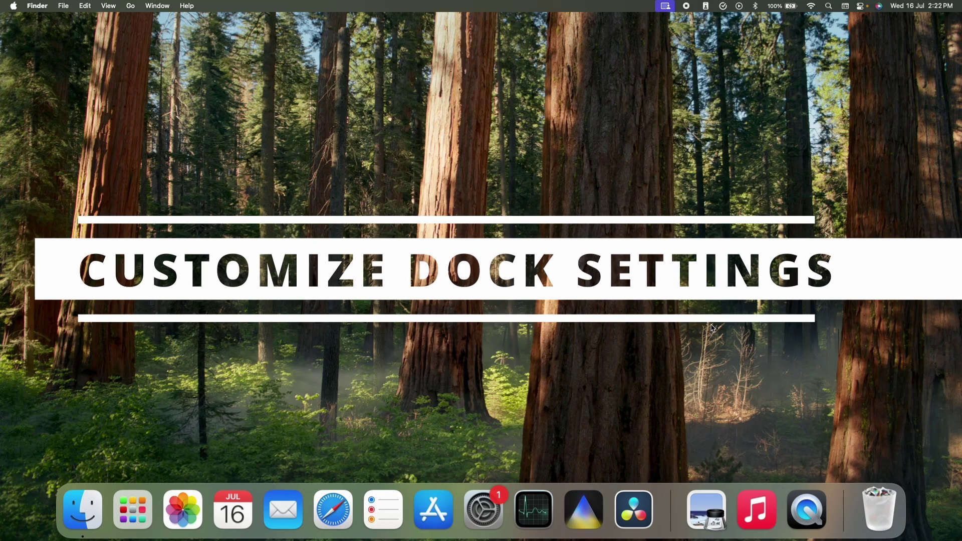
Open Dock Settings, make the Dock slightly larger and raise magnification near Large
right_click(669, 501)
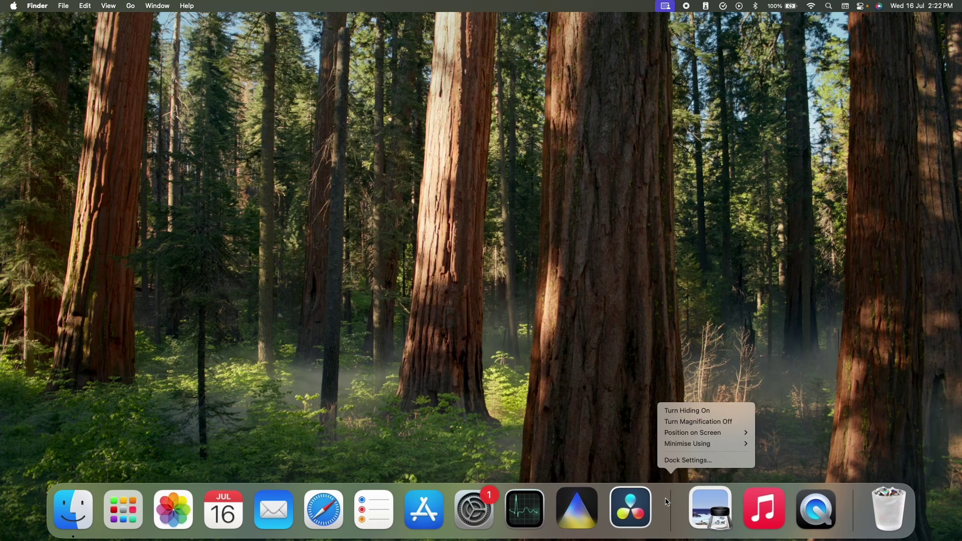
left_click(689, 460)
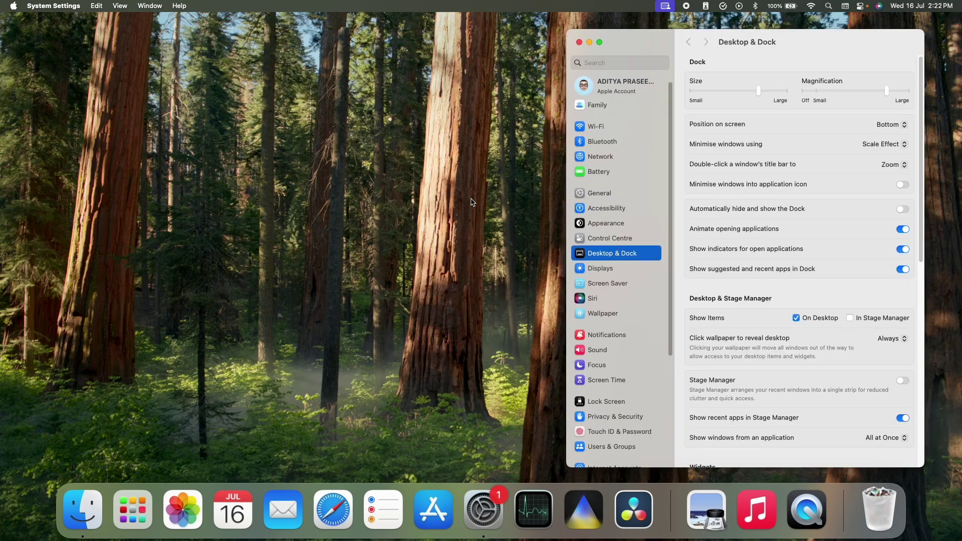
left_click_drag(759, 89, 848, 97)
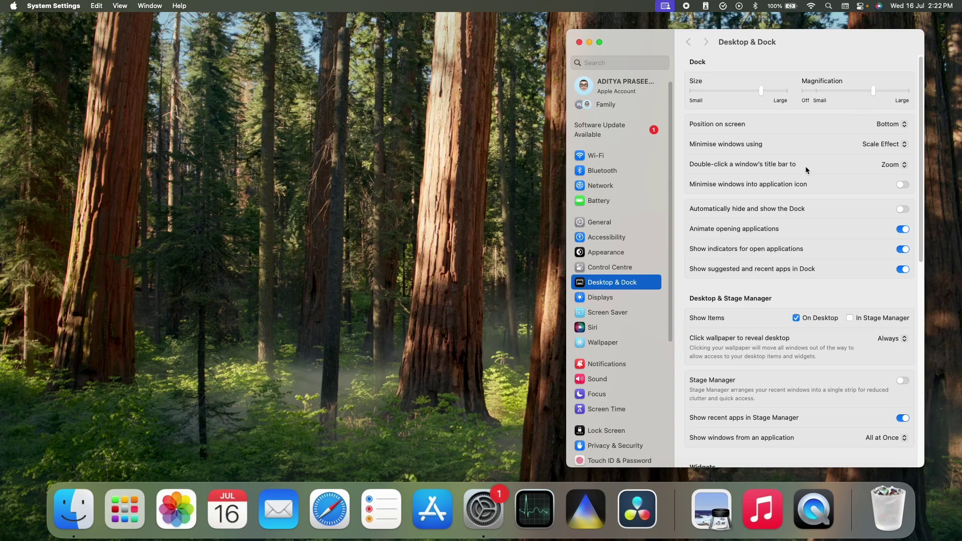
left_click_drag(873, 91, 894, 92)
Move the Dock to the left, back to the bottom, and turn on automatic hiding
left_click(893, 124)
left_click(884, 112)
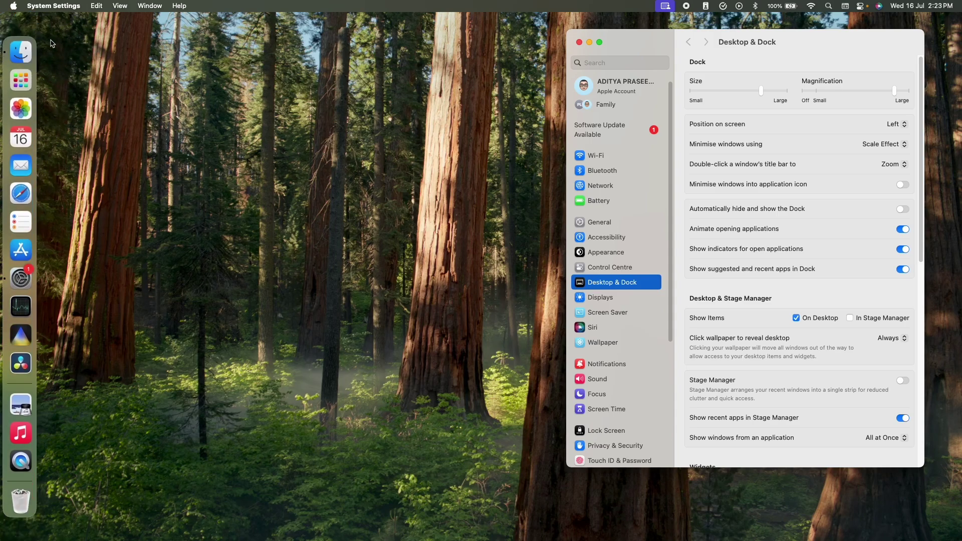
left_click(893, 125)
left_click(894, 135)
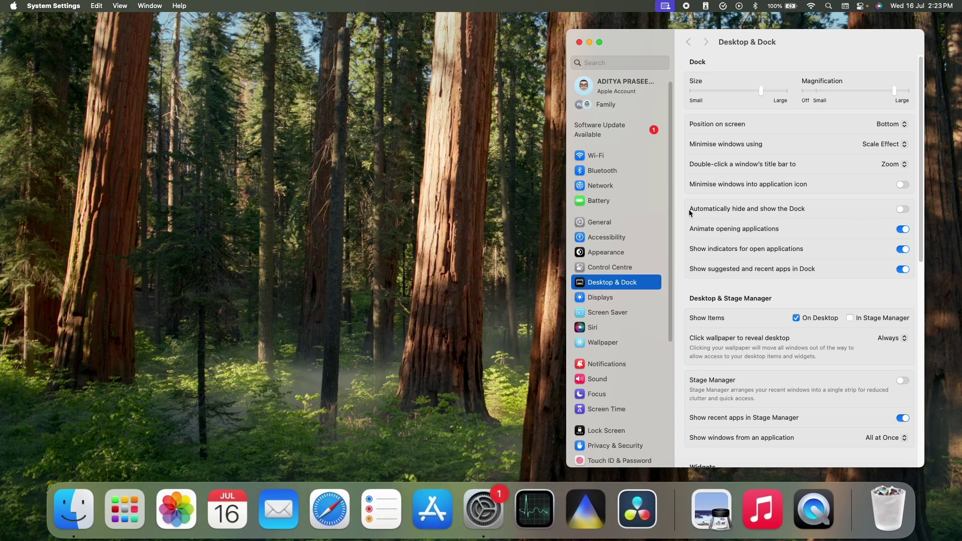
left_click(901, 210)
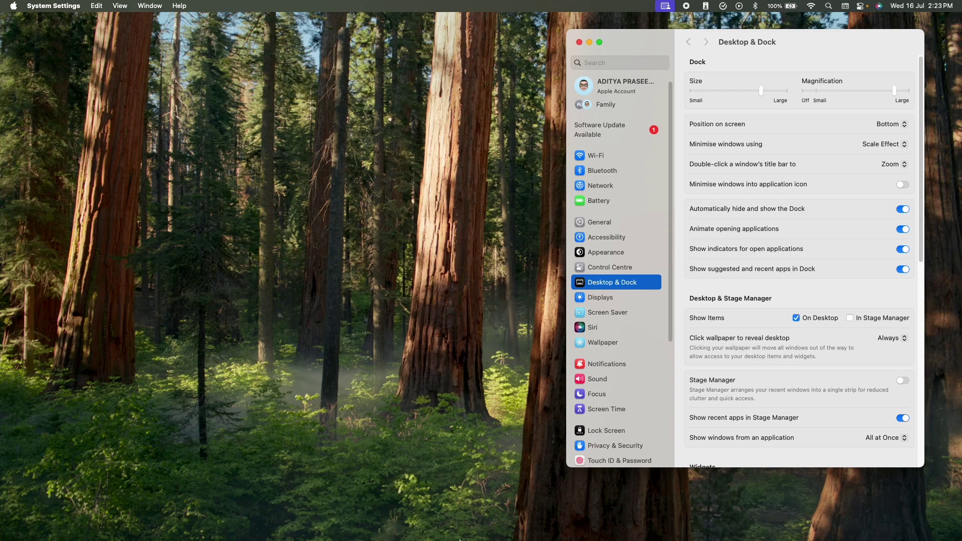
mouse_move(431, 539)
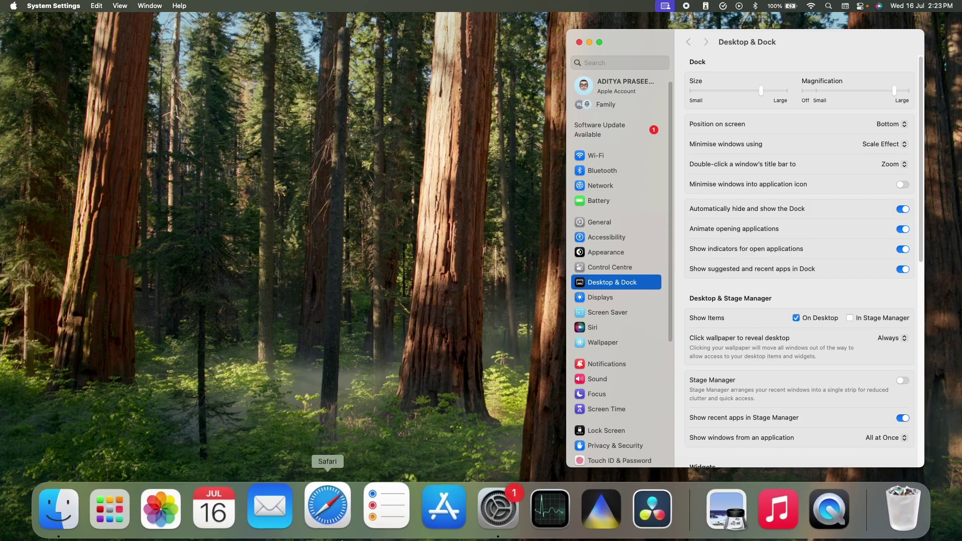
Turn Dock auto-hide off with Option-Command-D and remove Reminders from the Dock
key("alt+super+d")
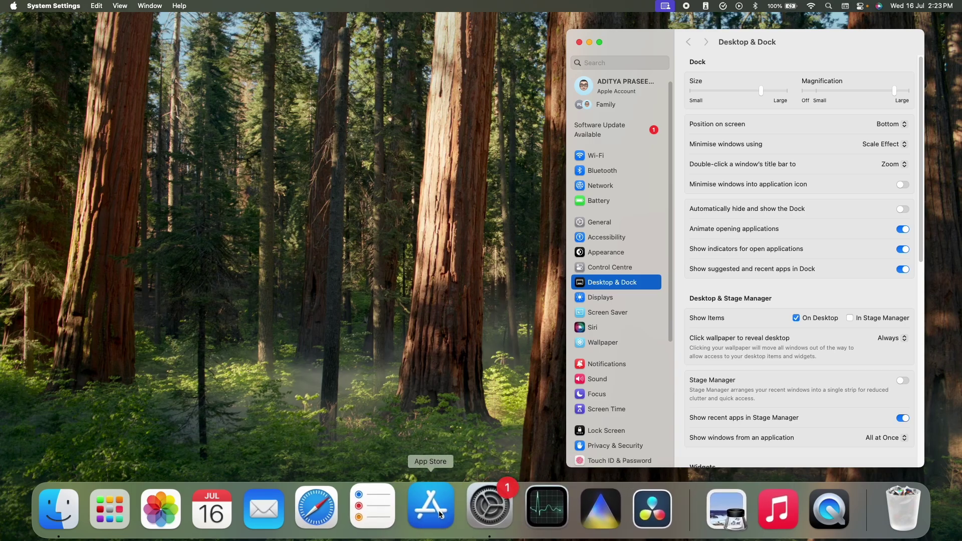
right_click(372, 517)
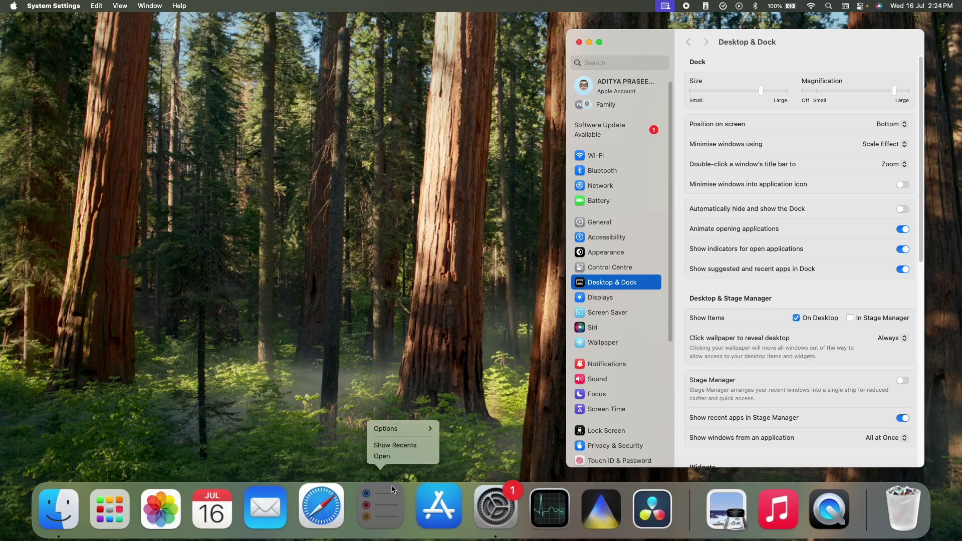
mouse_move(406, 428)
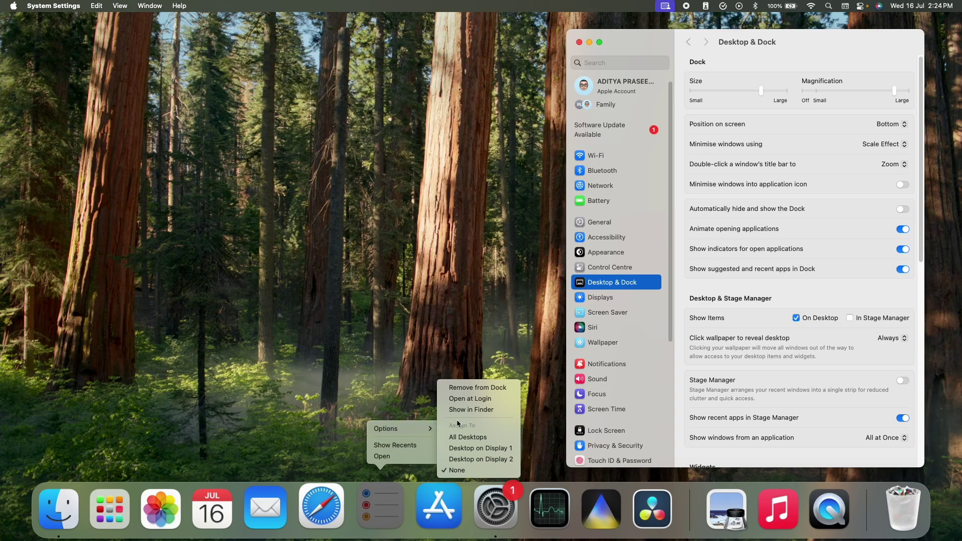
left_click(475, 389)
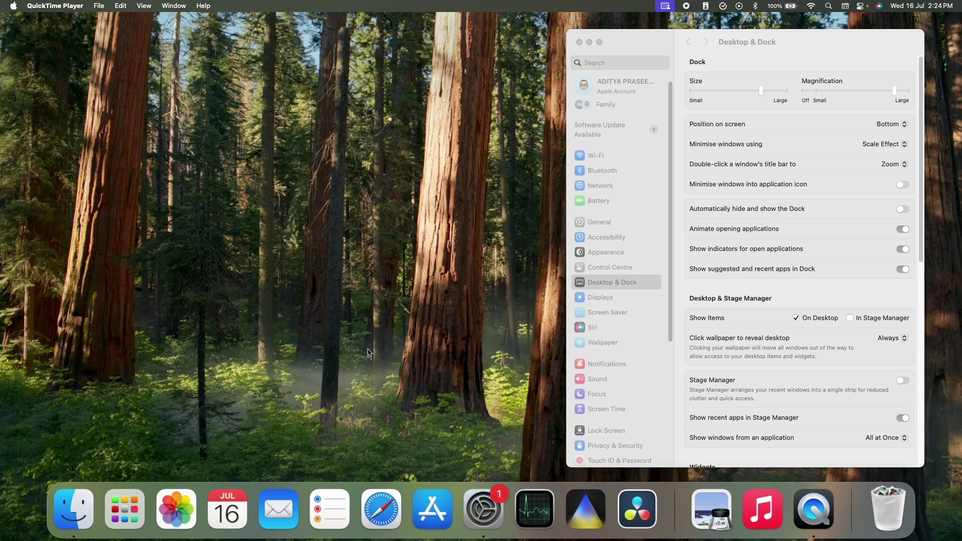
Launch Reminders, test minimising it, and switch the minimise animation to Genie Effect
left_click(683, 319)
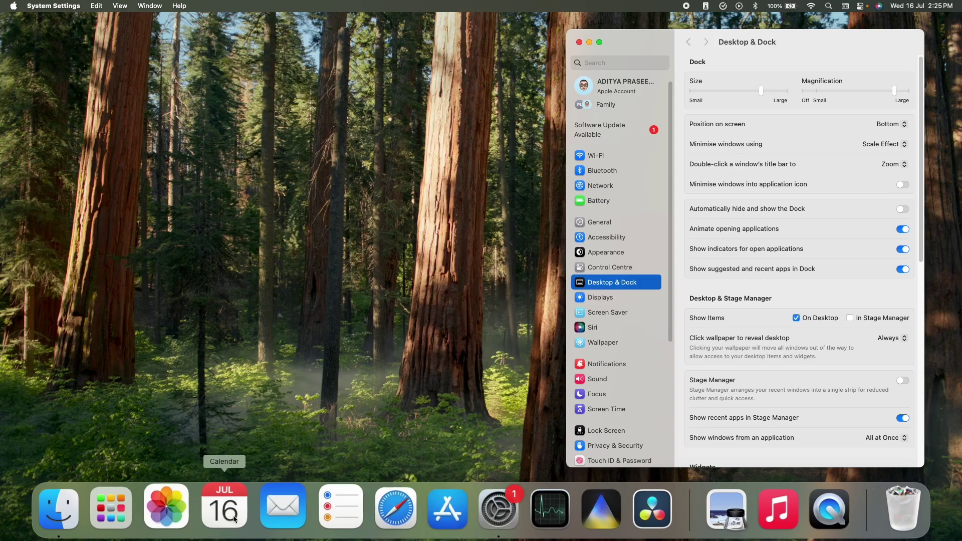
left_click(328, 507)
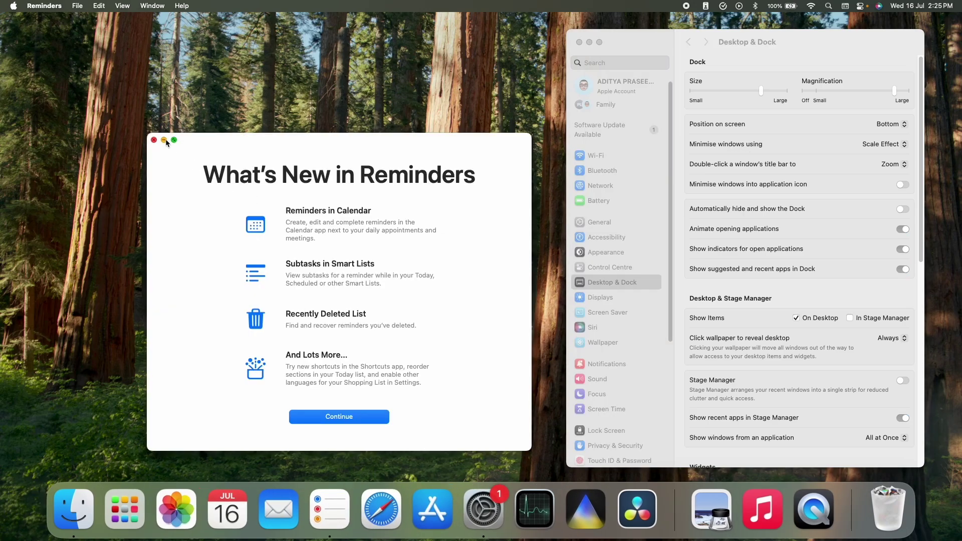
left_click(164, 139)
left_click(847, 508)
left_click(894, 146)
left_click(877, 132)
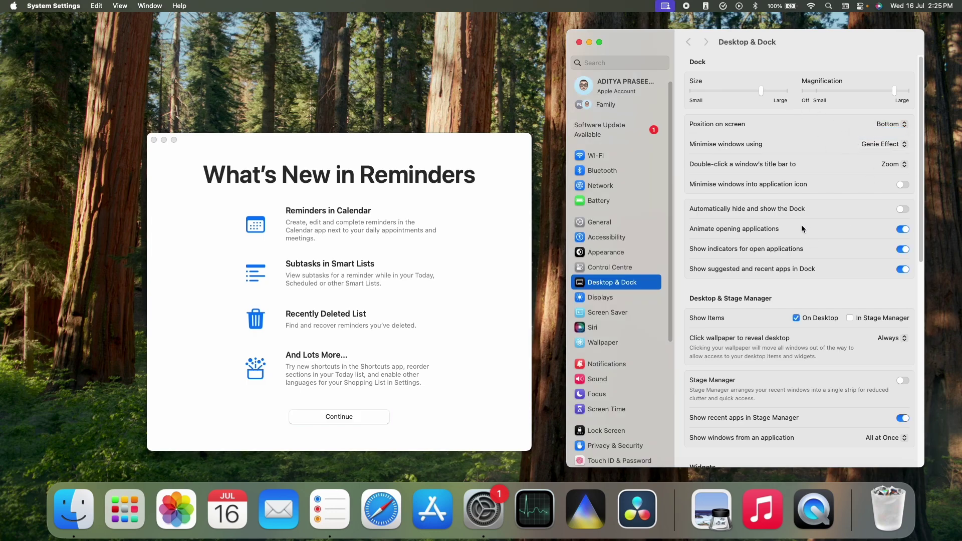
Preview the Genie minimise, then switch back to Scale Effect and preview it
left_click(166, 142)
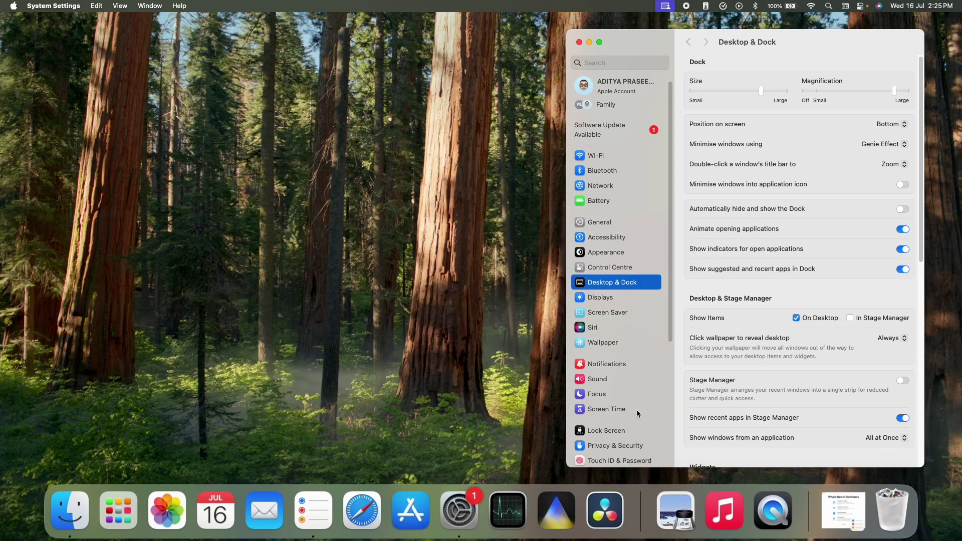
left_click(329, 508)
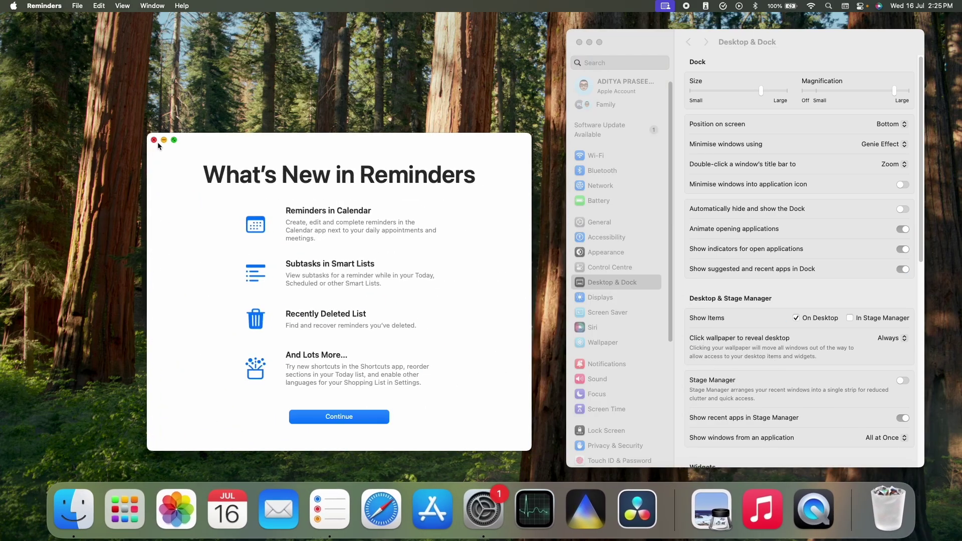
key("super+m")
left_click(825, 517)
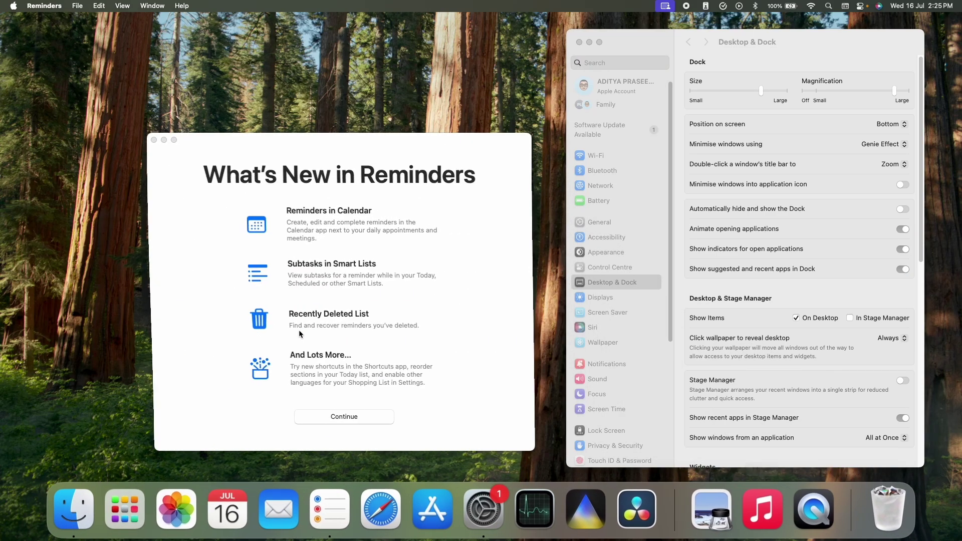
left_click(883, 143)
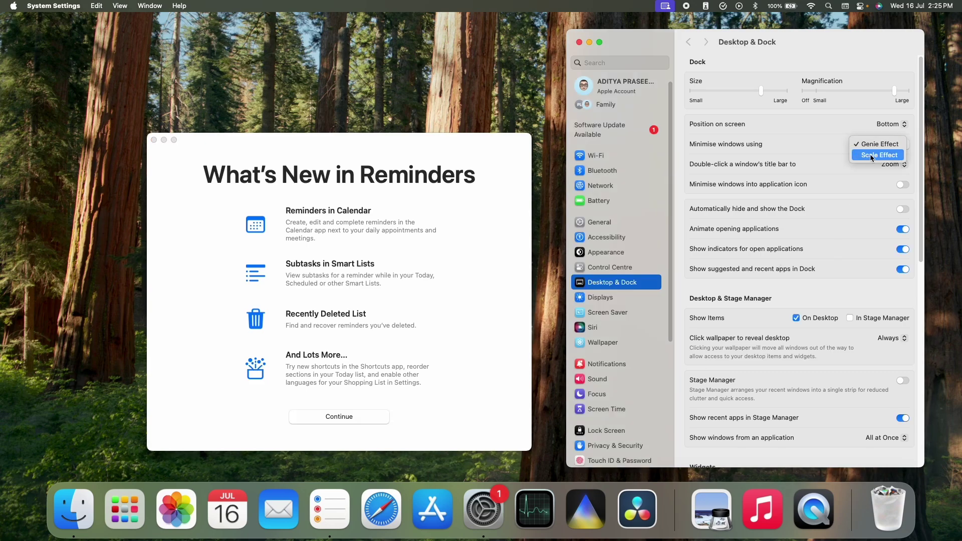
left_click(883, 156)
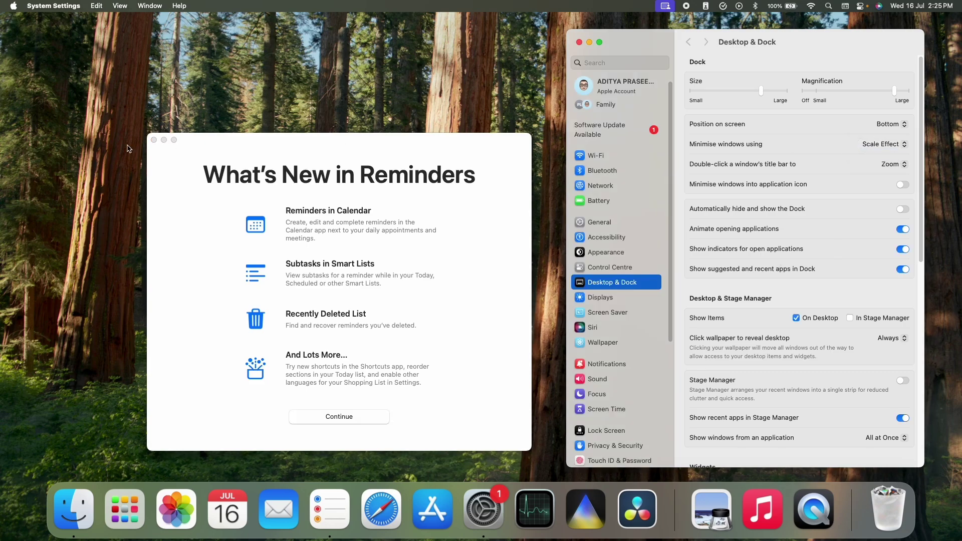
left_click(163, 140)
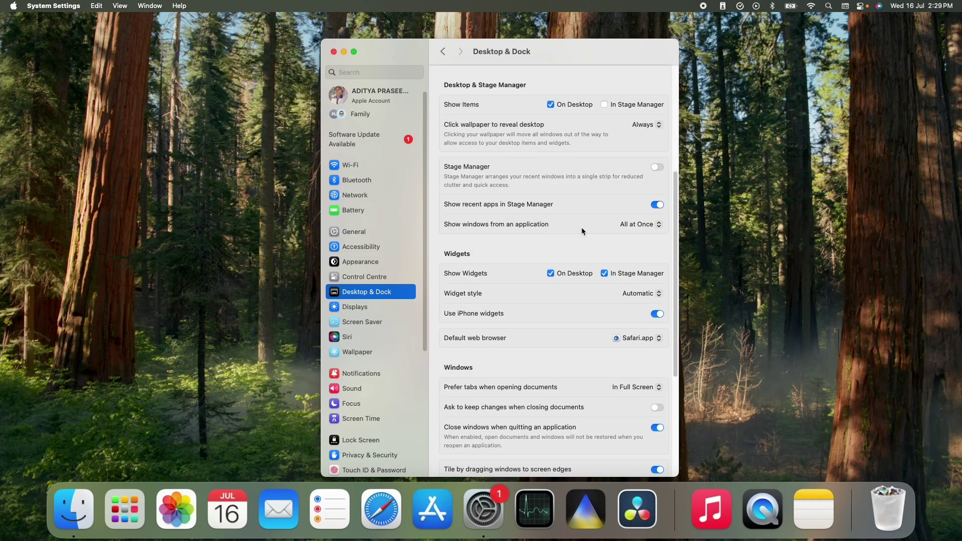
Assign Quick Note to the top-left hot corner and confirm with Done
scroll(582, 229, "down", 5)
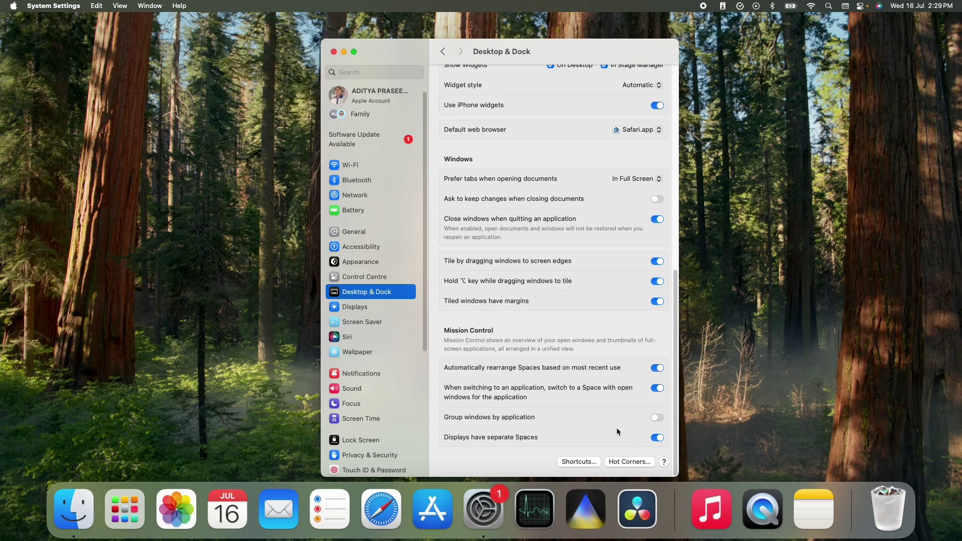
left_click(627, 461)
left_click(437, 236)
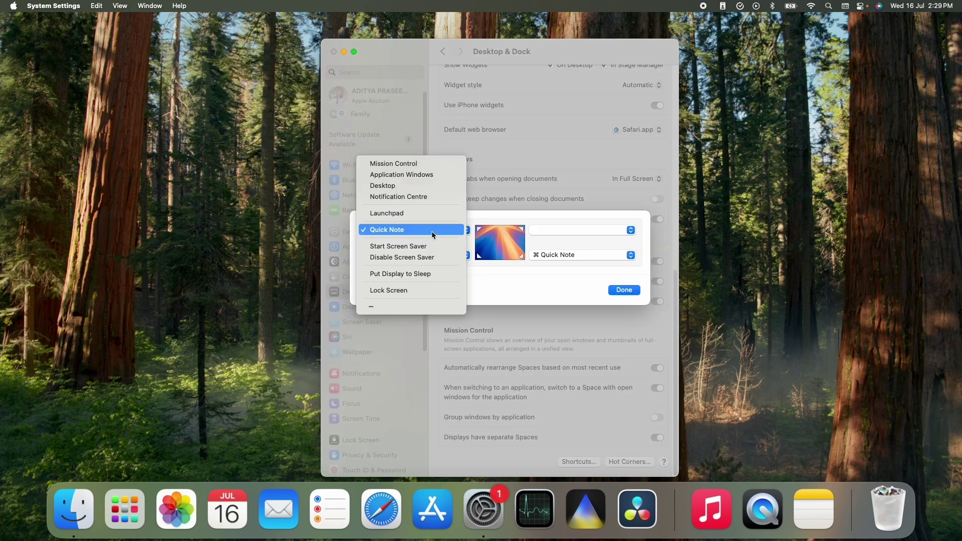
left_click(401, 230)
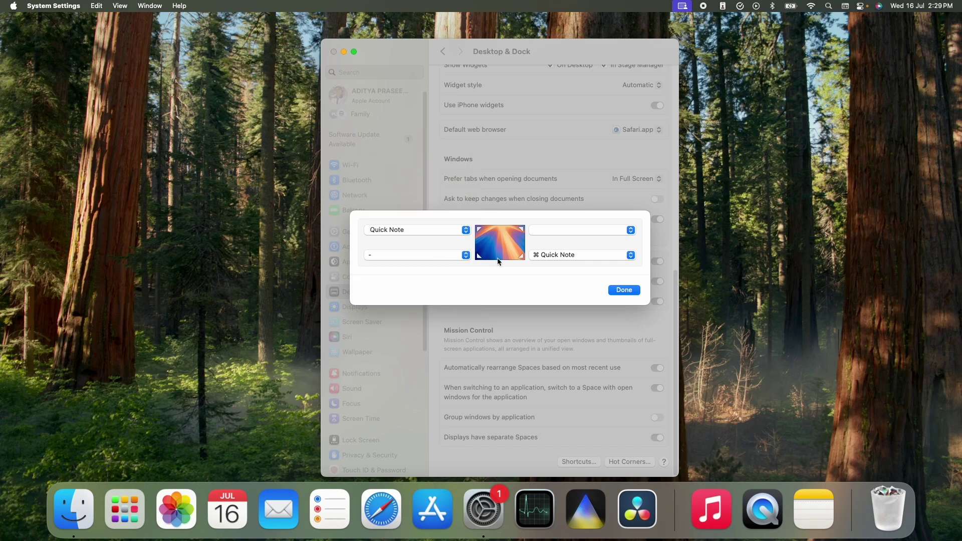
left_click(620, 289)
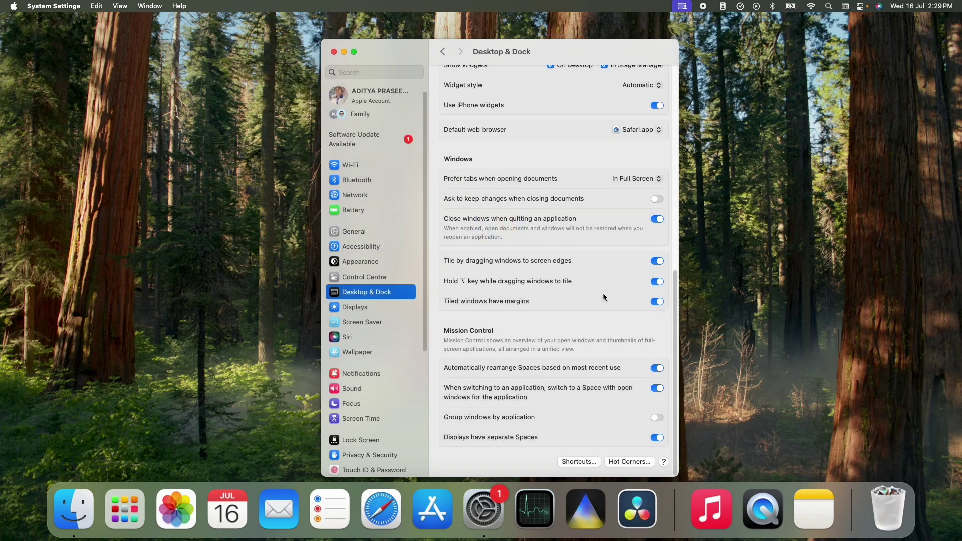
mouse_move(10, 9)
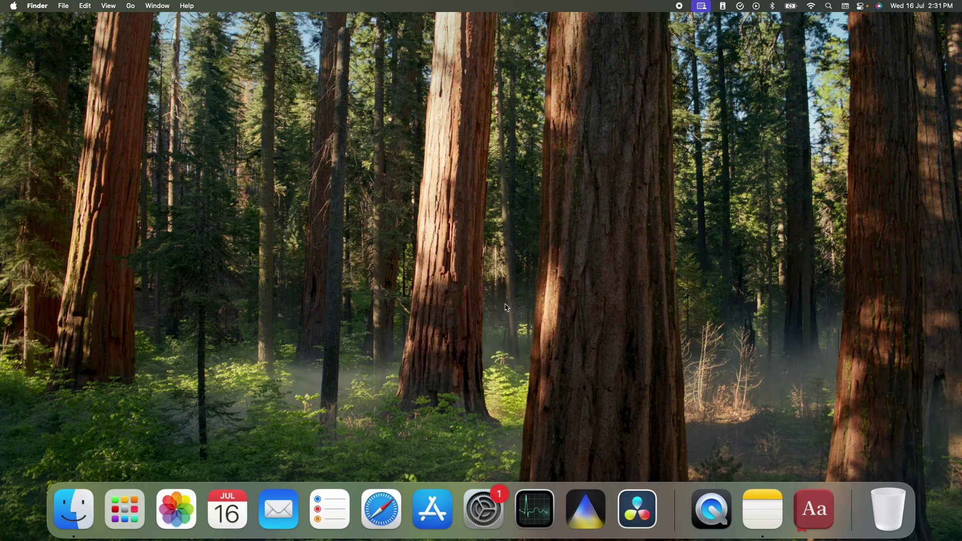
Open System Settings via Spotlight, turn on Battery Show Percentage in Control Centre, and close it
key("super+space")
type("sys")
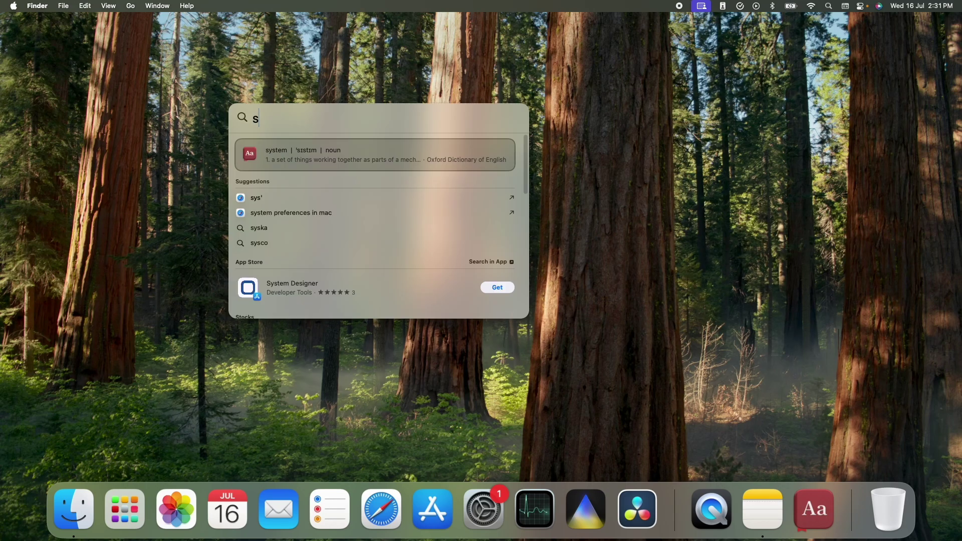
key("Return")
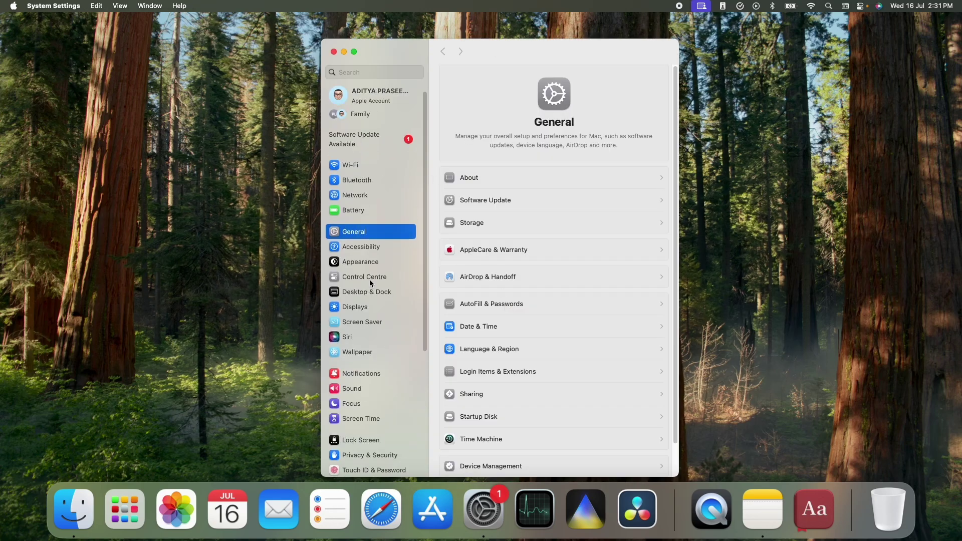
left_click(365, 276)
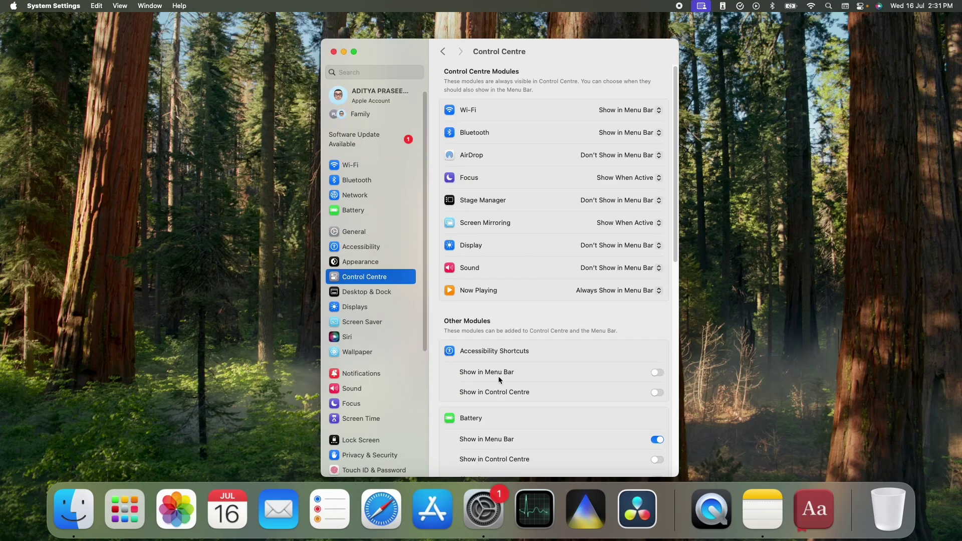
scroll(514, 318, "down", 5)
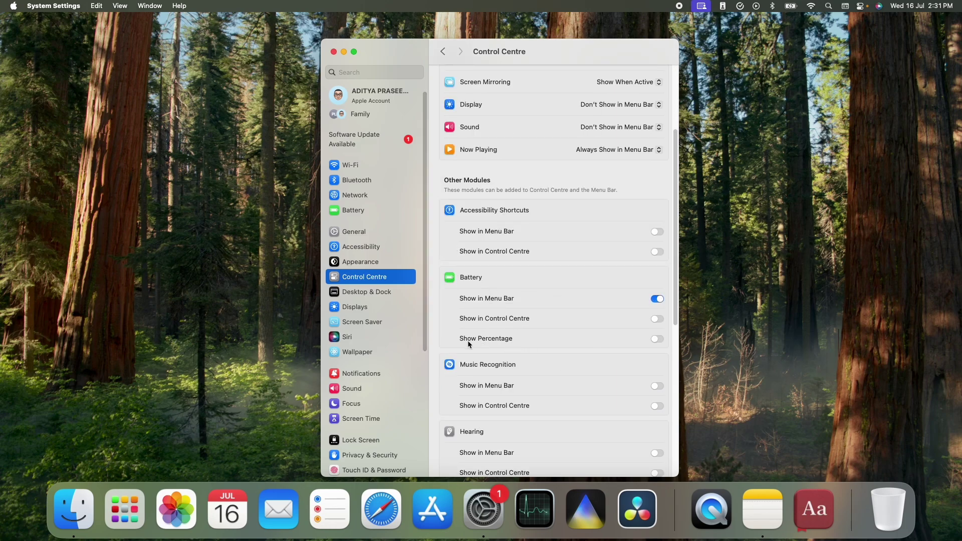
left_click(657, 341)
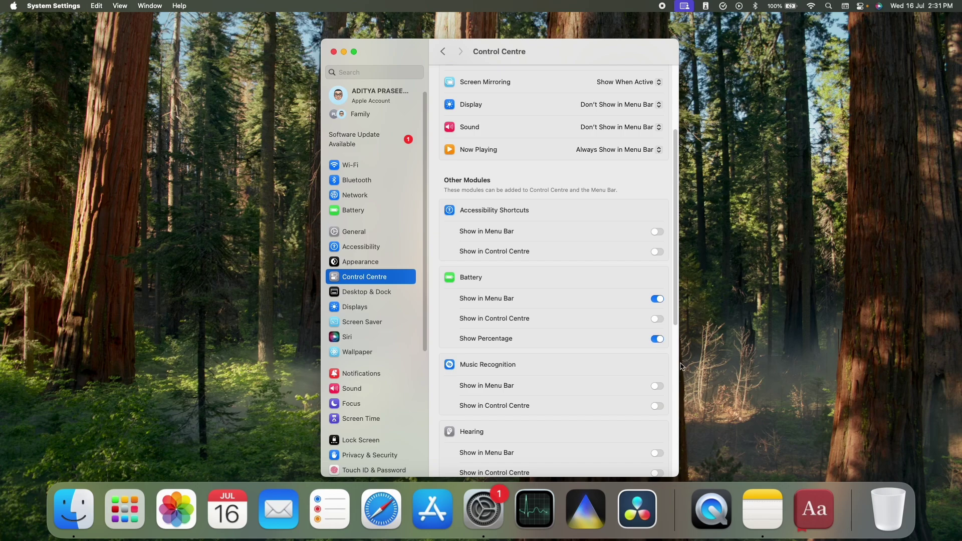
left_click(334, 52)
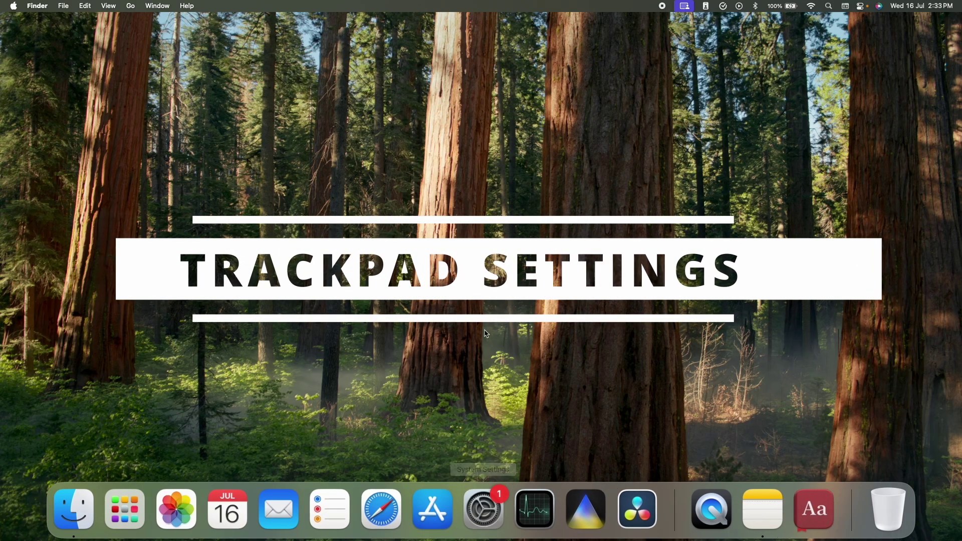
left_click(484, 509)
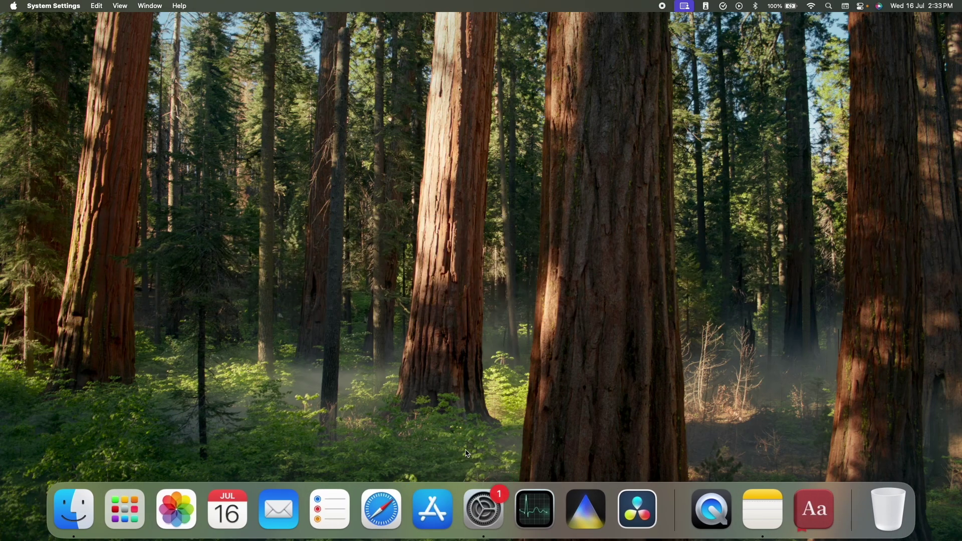
scroll(386, 344, "down", 5)
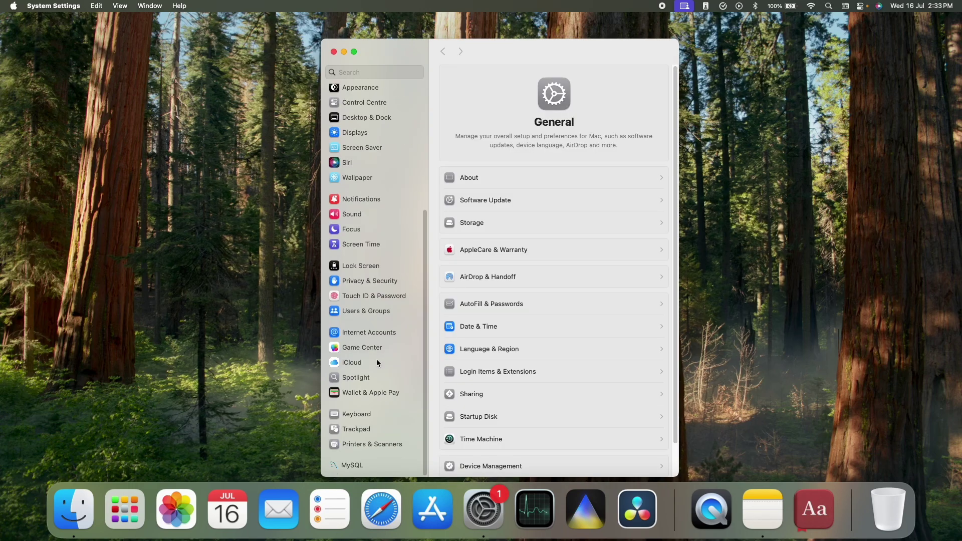
left_click(357, 430)
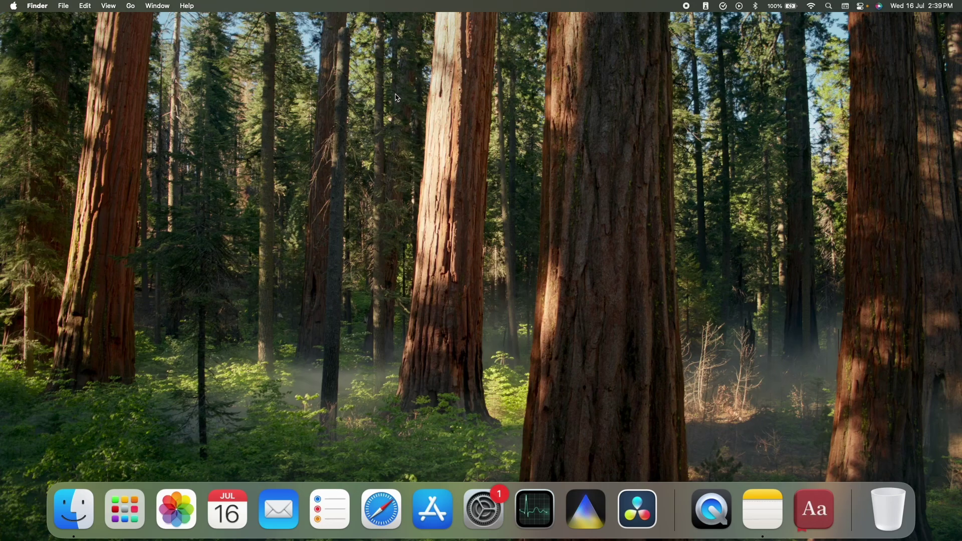
Clear the old Spotlight query, search 'calcul', and scroll through the Calculator results
key("super+space")
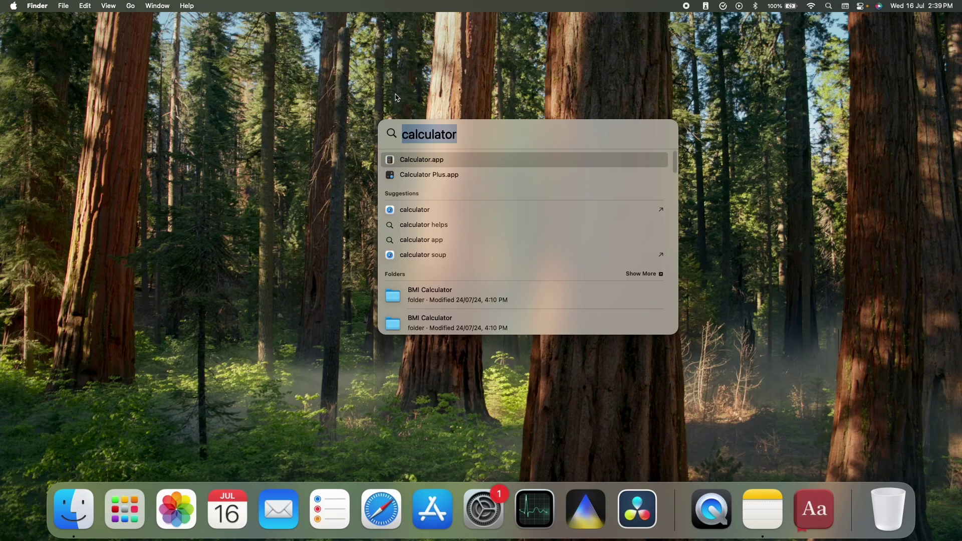
key("BackSpace")
type("calc")
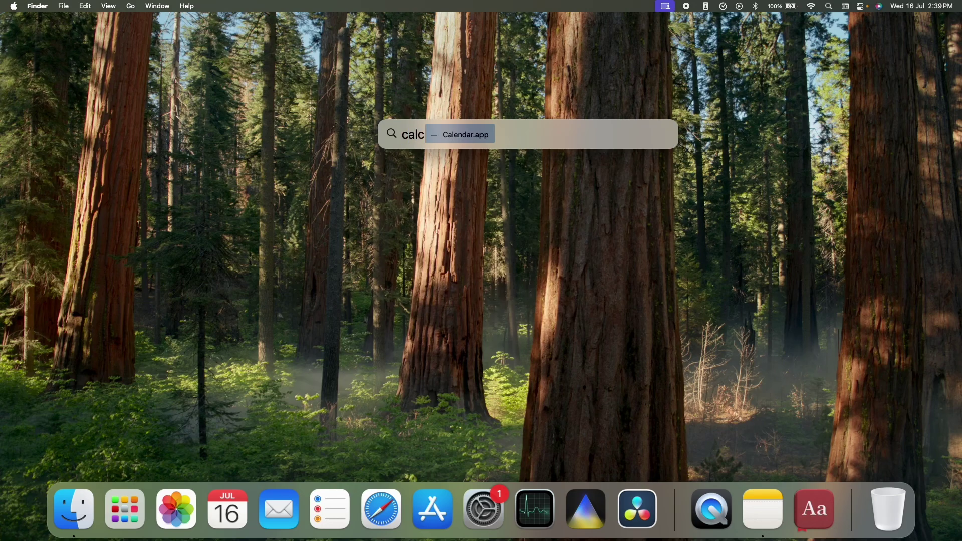
type("ul")
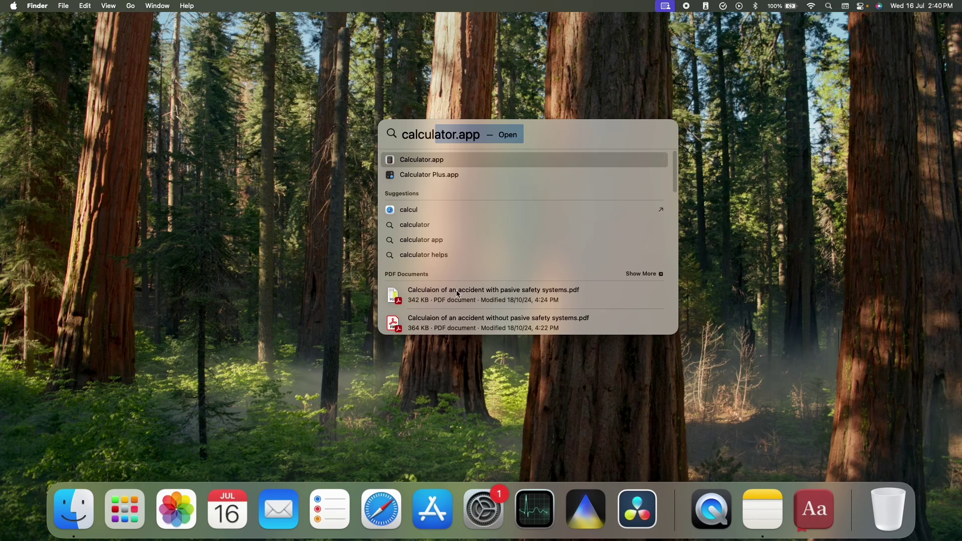
scroll(455, 293, "down", 2)
scroll(457, 295, "down", 1)
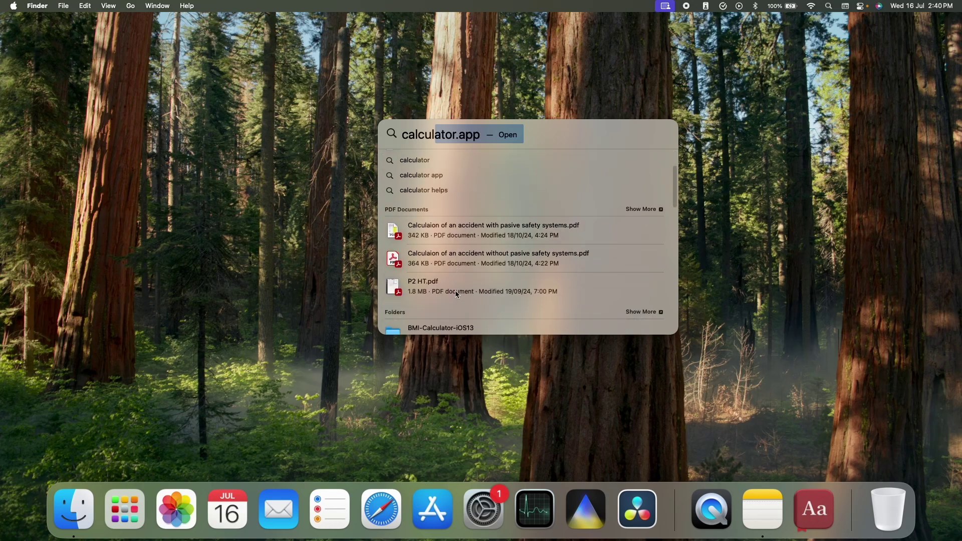
scroll(457, 294, "up", 3)
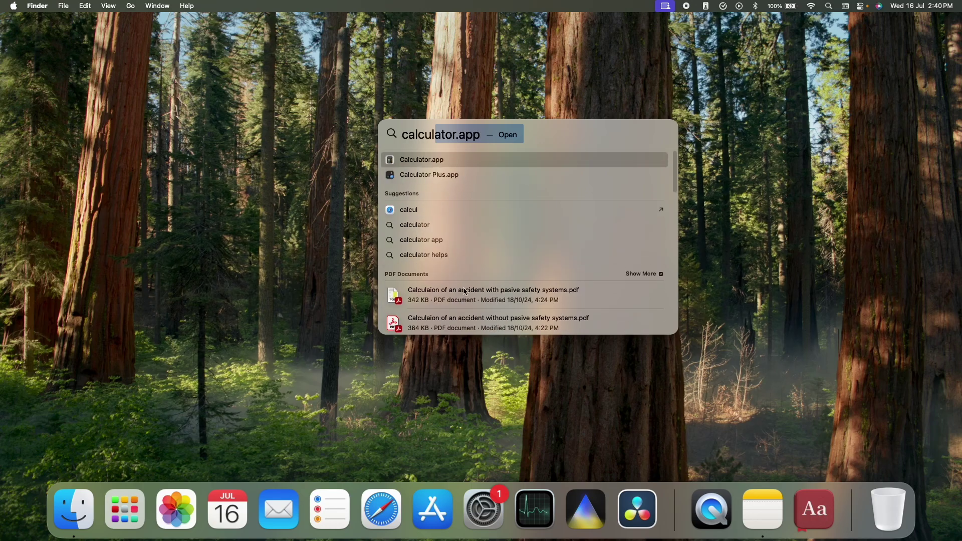
Launch System Settings from the Dock and go to the Spotlight page
left_click(483, 509)
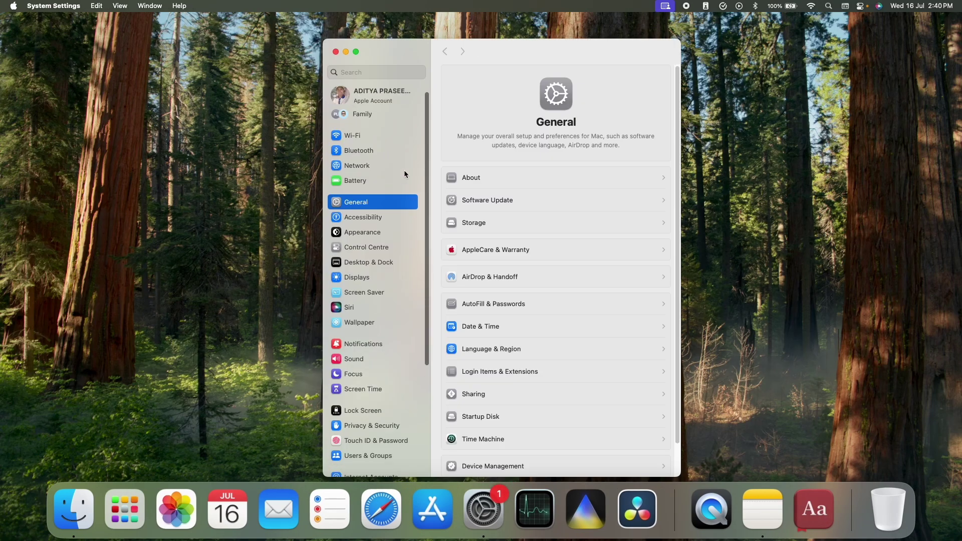
scroll(382, 257, "down", 5)
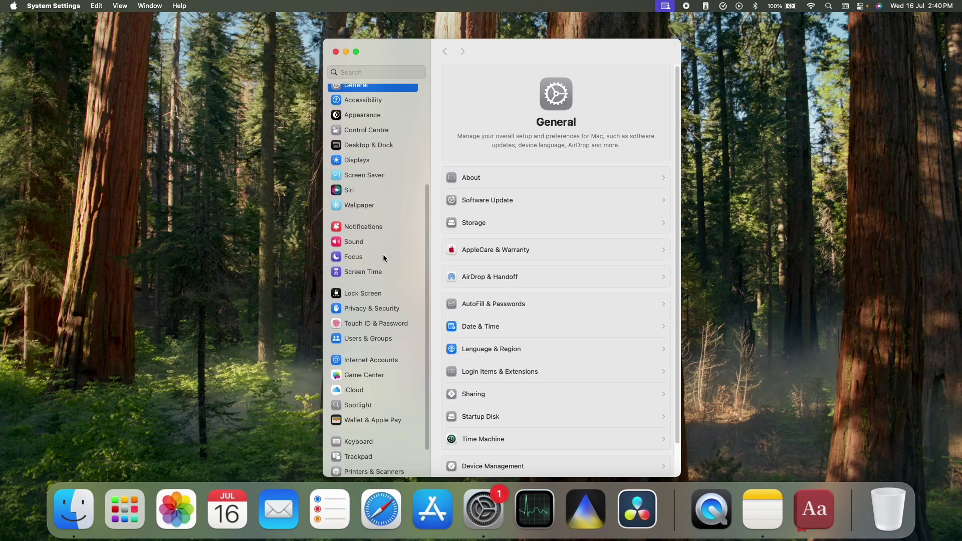
left_click(361, 383)
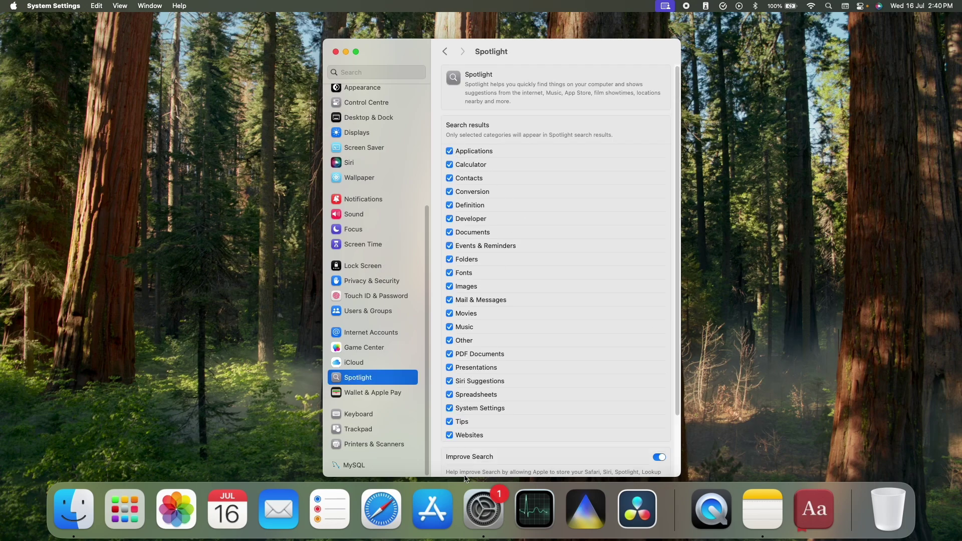
Uncheck Websites, Tips, Spreadsheets, Siri Suggestions, Presentations, PDF Documents and Other in Spotlight results
left_click(450, 435)
left_click(449, 421)
left_click(449, 394)
left_click(449, 380)
left_click(449, 367)
left_click(449, 353)
left_click(449, 340)
Also uncheck Music, Movies, Mail & Messages, Images and Fonts, leaving Folders unchecked
left_click(449, 327)
left_click(450, 313)
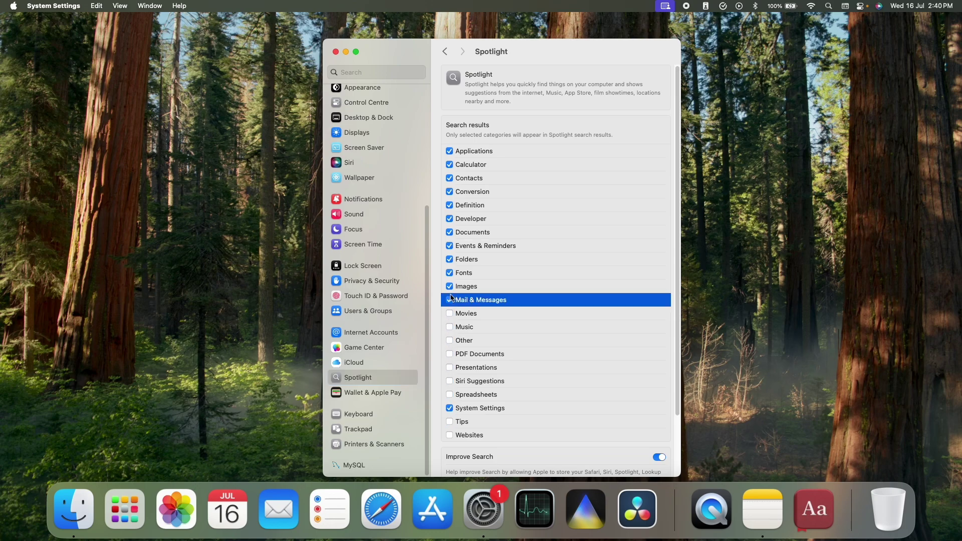
left_click(449, 299)
left_click(449, 286)
left_click(449, 272)
left_click(449, 259)
left_click(449, 260)
Test a Spotlight search for 'calcua', then re-enable the Definition and Folders result categories
key("cmd+space")
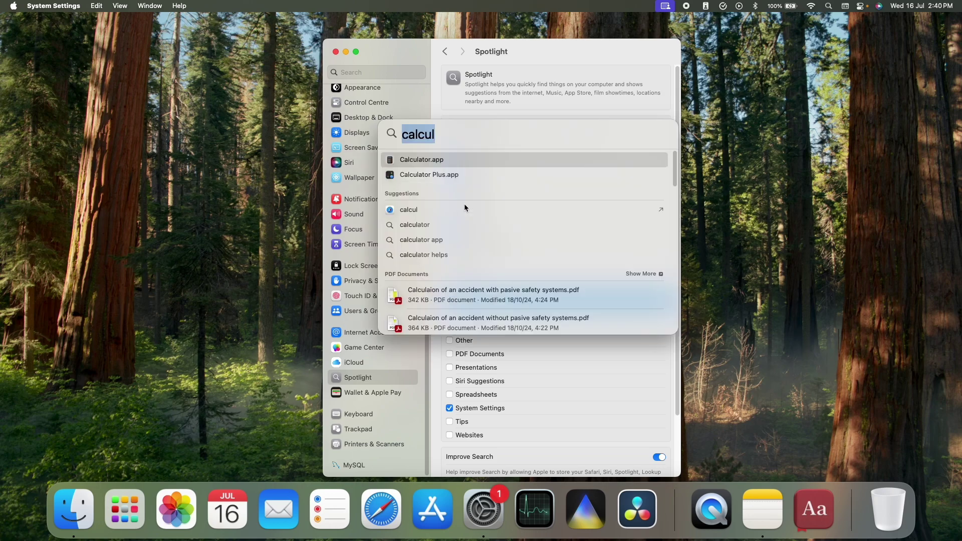
type("calcua")
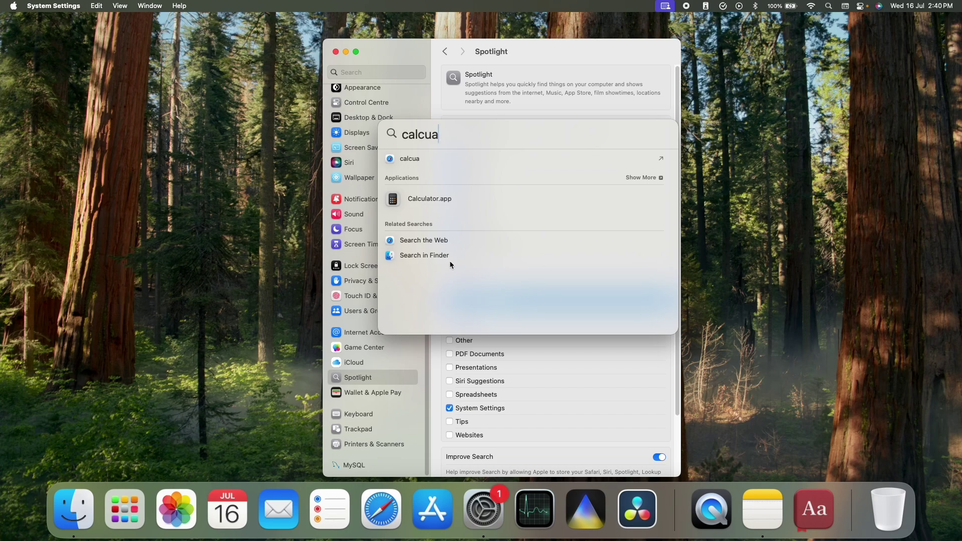
left_click(443, 373)
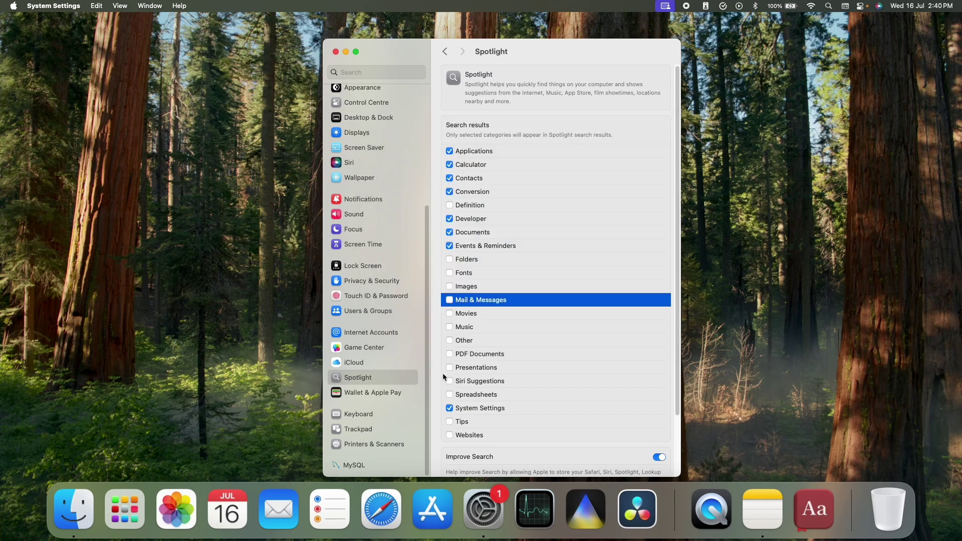
left_click(449, 204)
left_click(449, 259)
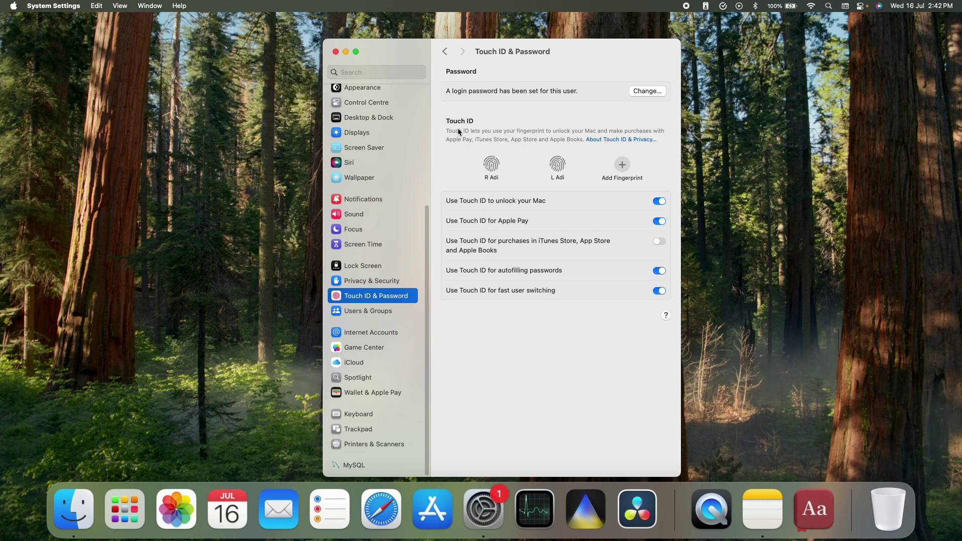
Look over the fingerprints on the Touch ID & Password page
mouse_move(493, 166)
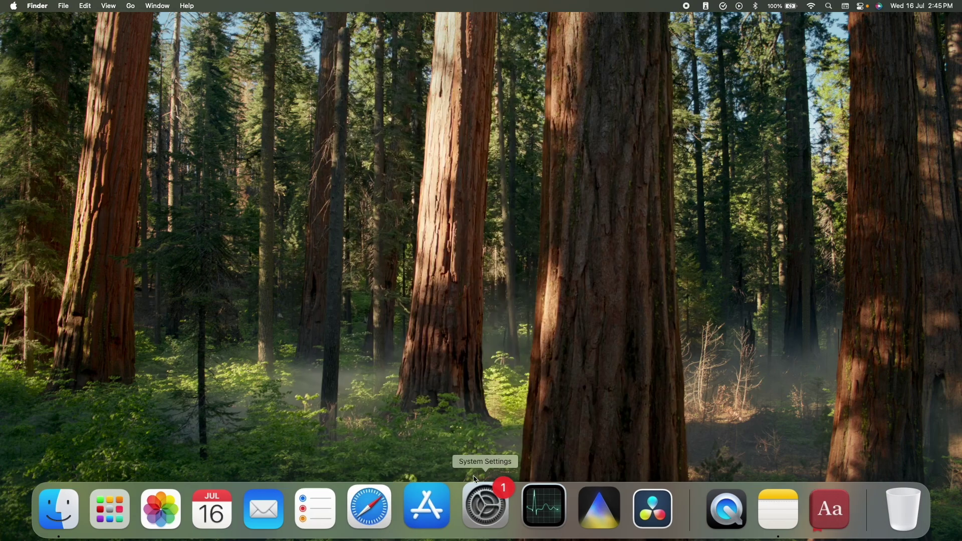
Reopen System Settings to the Displays page, toggle True Tone, and view the Colour profile choices
left_click(478, 496)
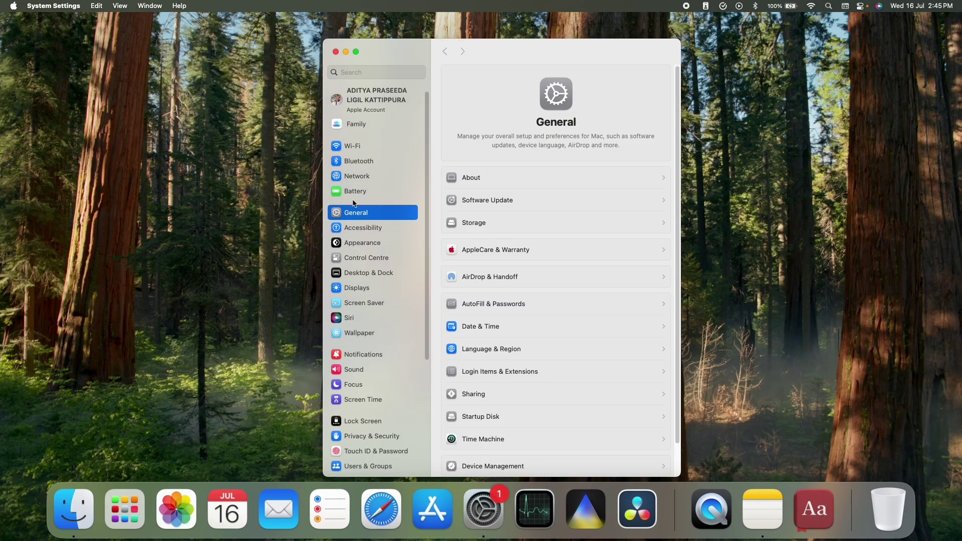
scroll(382, 269, "down", 5)
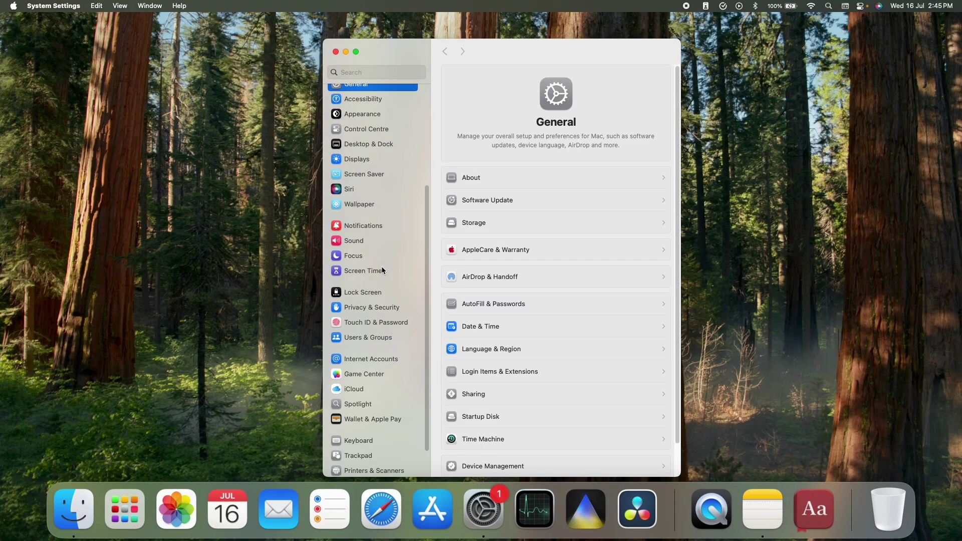
left_click(371, 158)
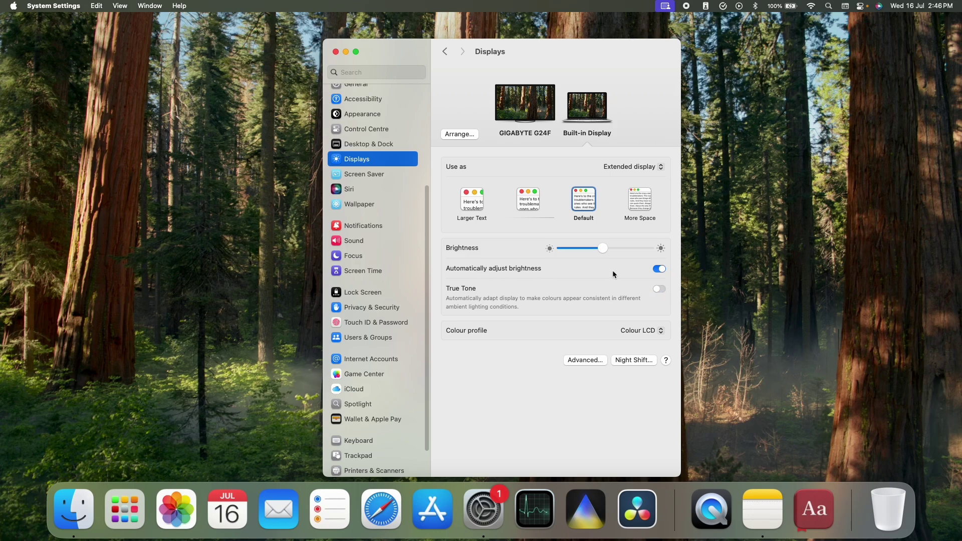
left_click(660, 270)
left_click(660, 269)
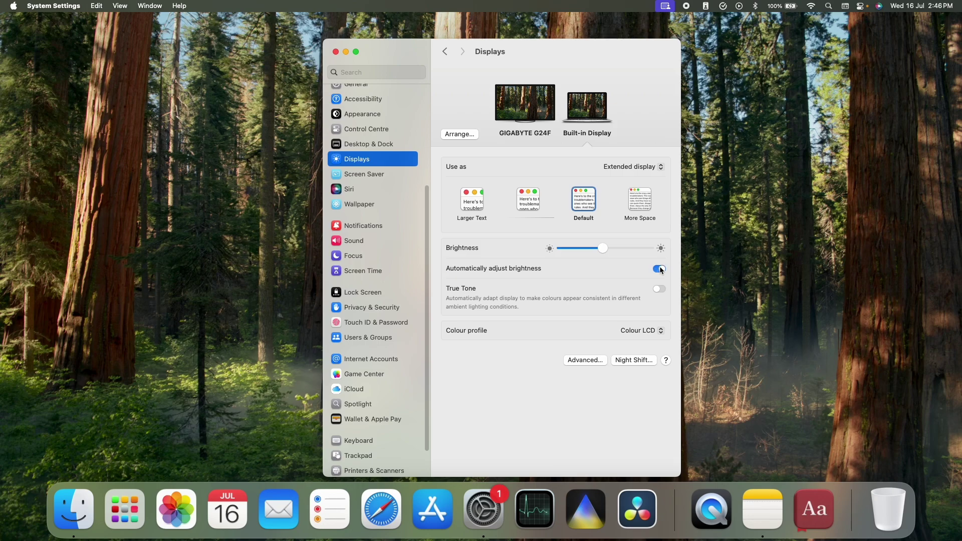
left_click(640, 331)
Leave the colour profile unchanged and set the Night Shift schedule to Sunset to Sunrise
left_click(638, 326)
left_click(632, 360)
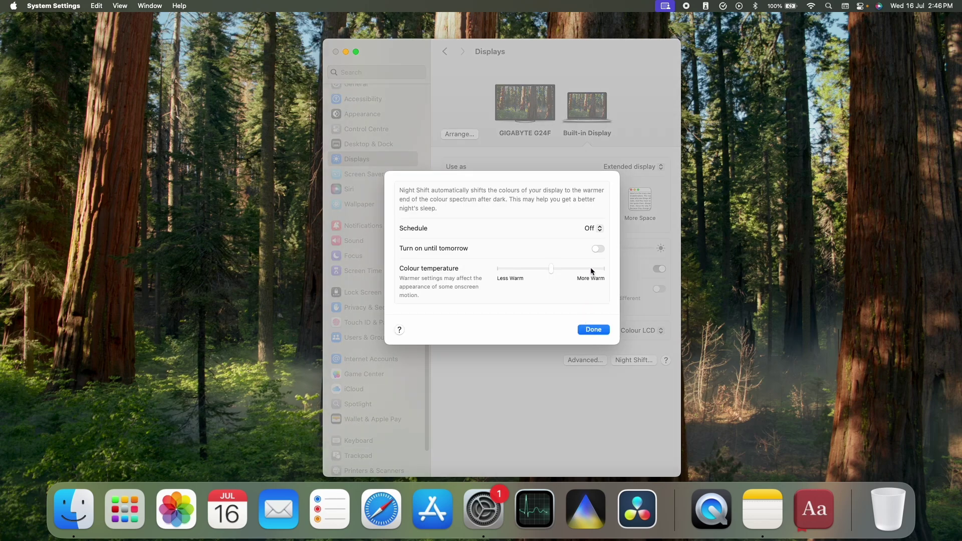
left_click(592, 228)
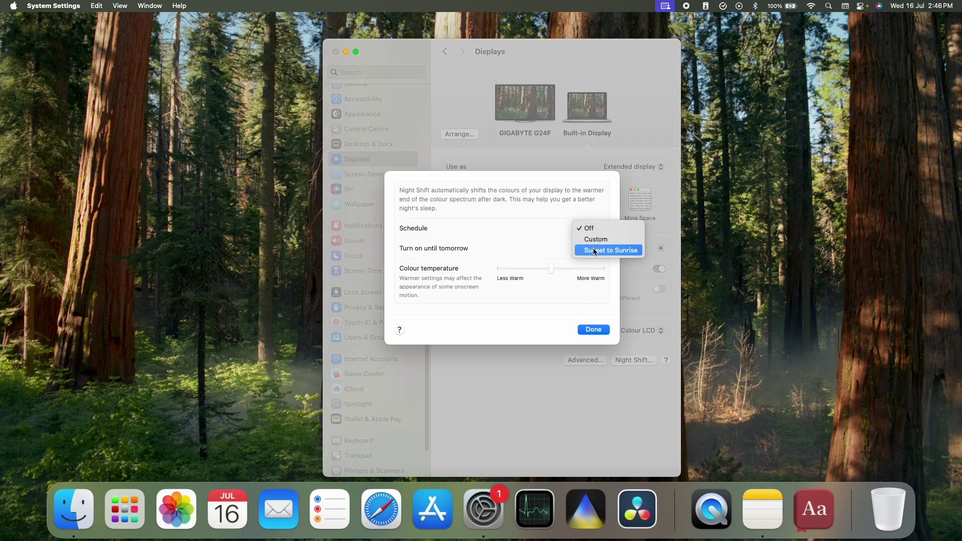
left_click(612, 249)
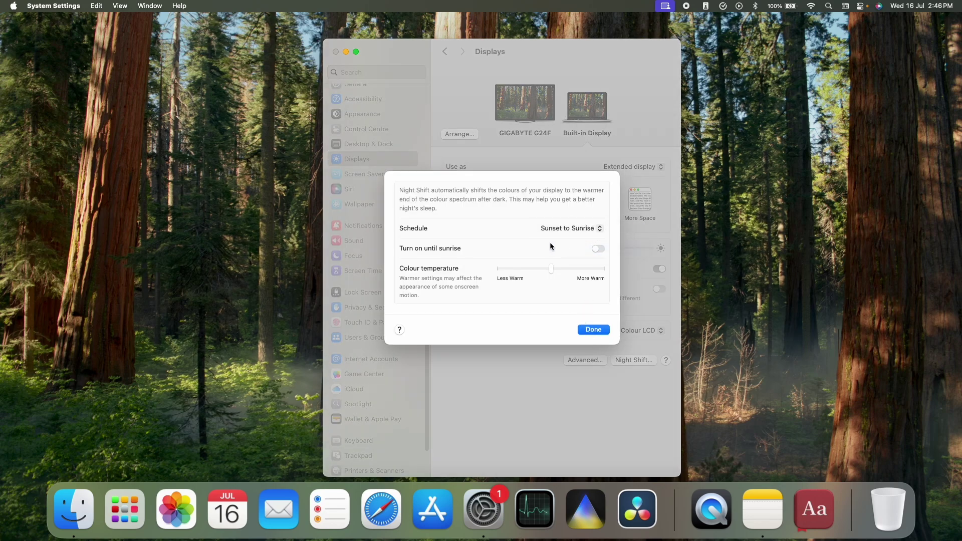
left_click(593, 329)
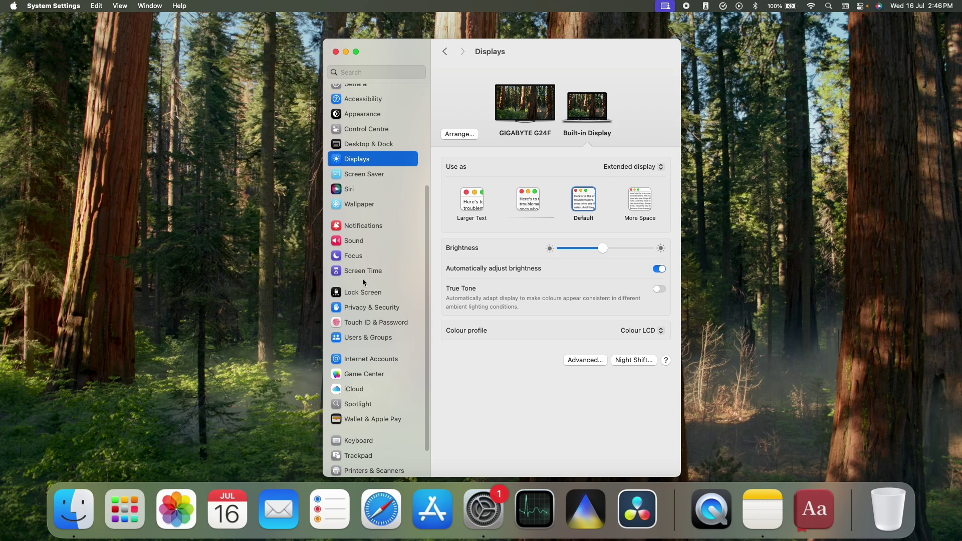
On the Lock Screen page, set 'Start Screen Saver when inactive' to For 5 minutes
left_click(364, 292)
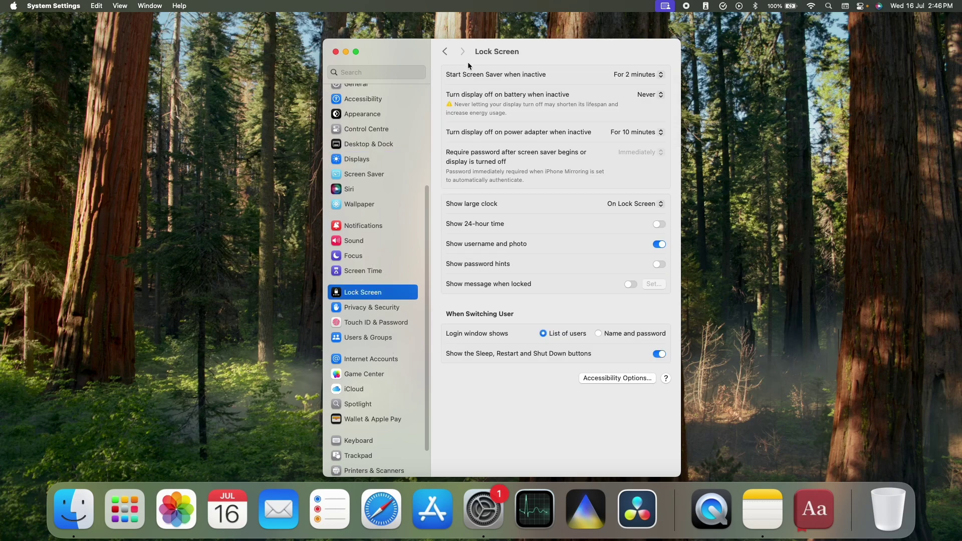
left_click(630, 75)
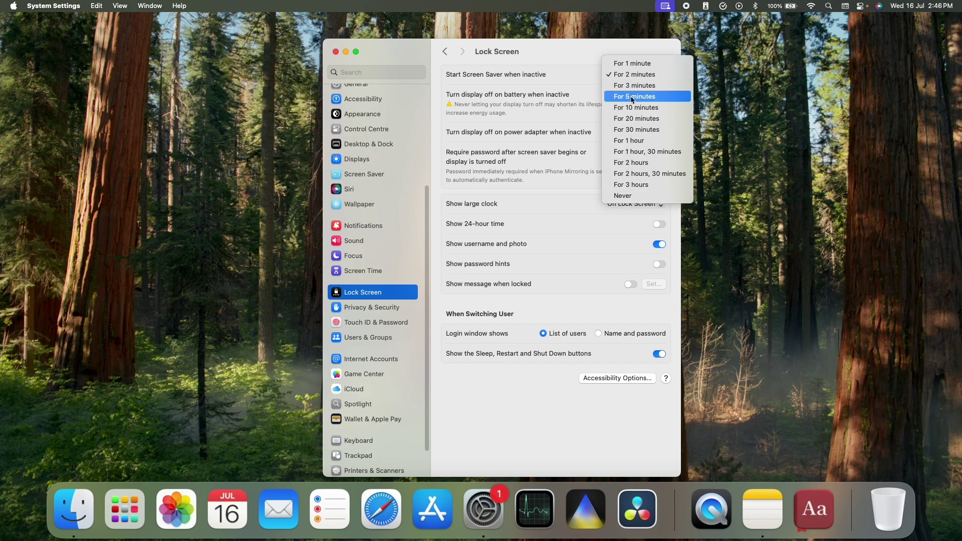
left_click(646, 95)
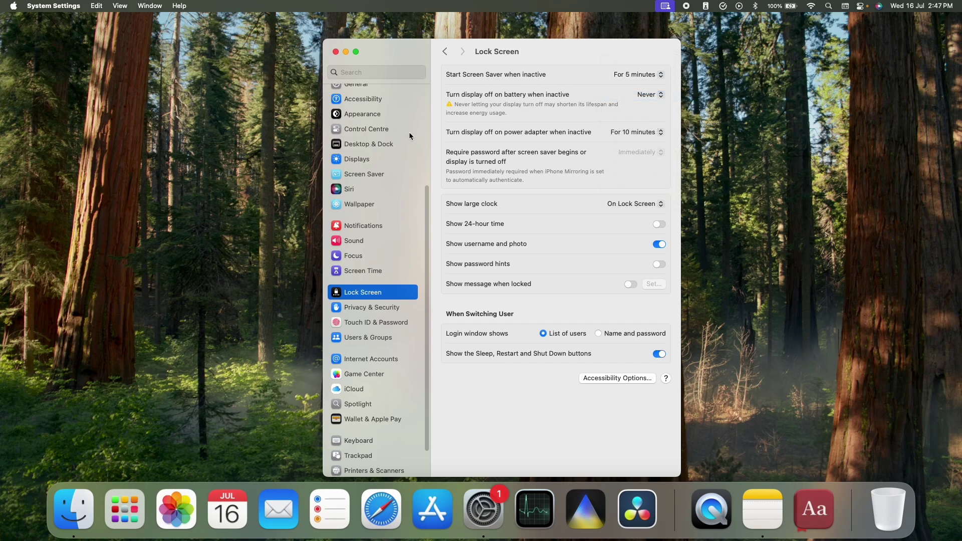